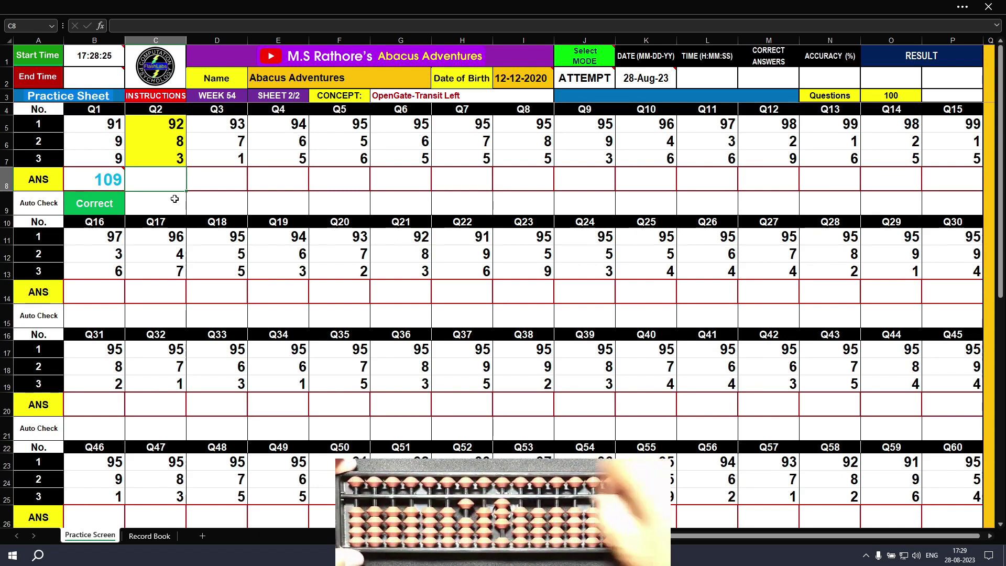
Step: Enter the answers for Q2 to Q4 in the first answer row: 103, 101 and 105
{"action": "type", "text": "10"}
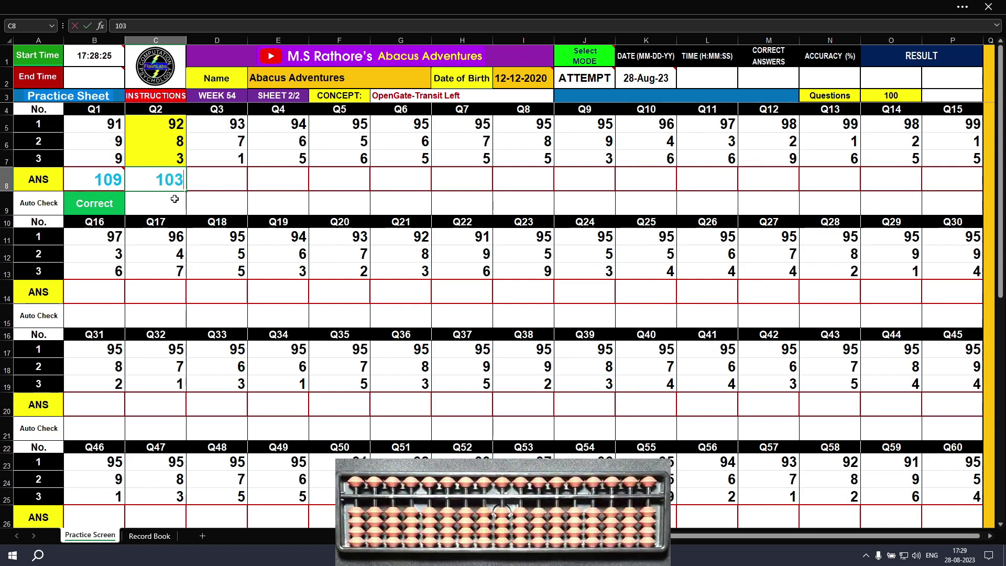
{"action": "type", "text": "3"}
{"action": "key", "text": "Tab"}
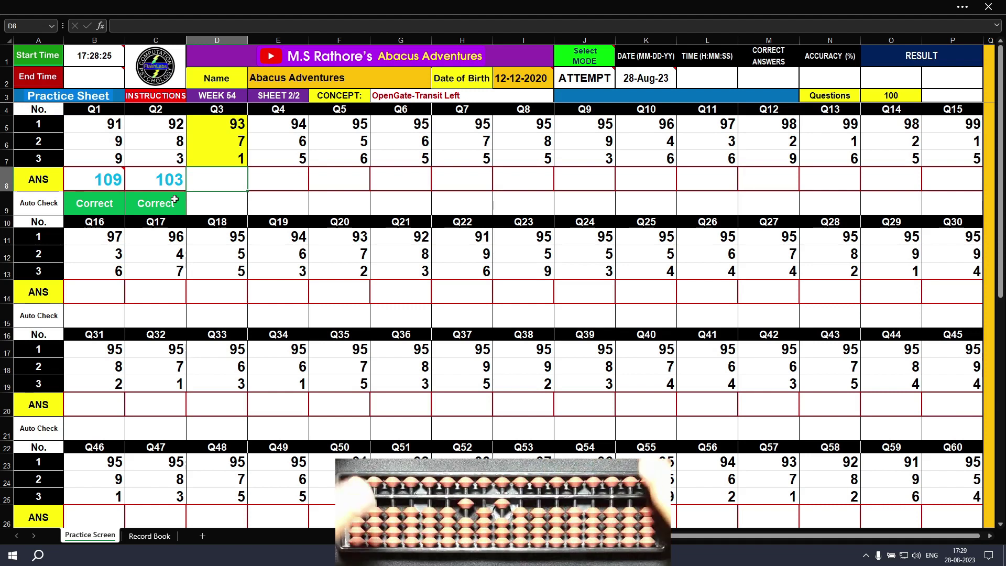
{"action": "type", "text": "101"}
{"action": "key", "text": "Tab"}
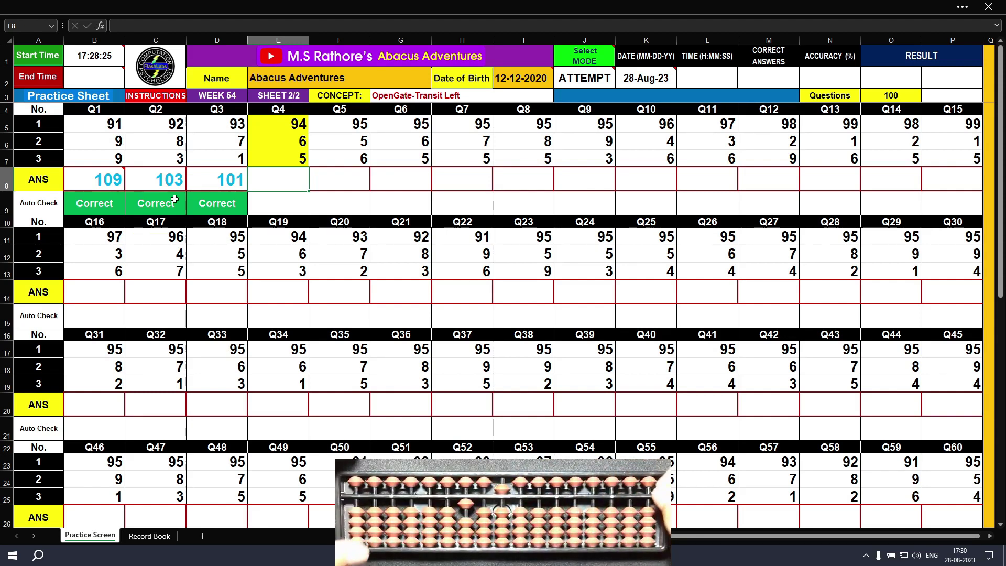
{"action": "type", "text": "105"}
{"action": "key", "text": "Tab"}
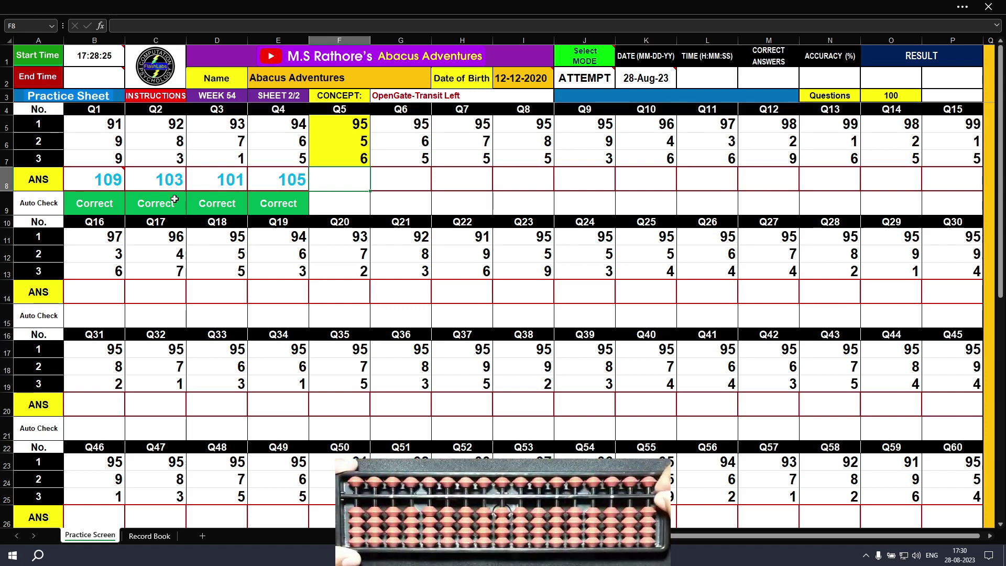
Step: Fill in the answers for Q5 to Q7 in the first answer row: 106, 106 and 107
{"action": "type", "text": "106"}
{"action": "key", "text": "Return"}
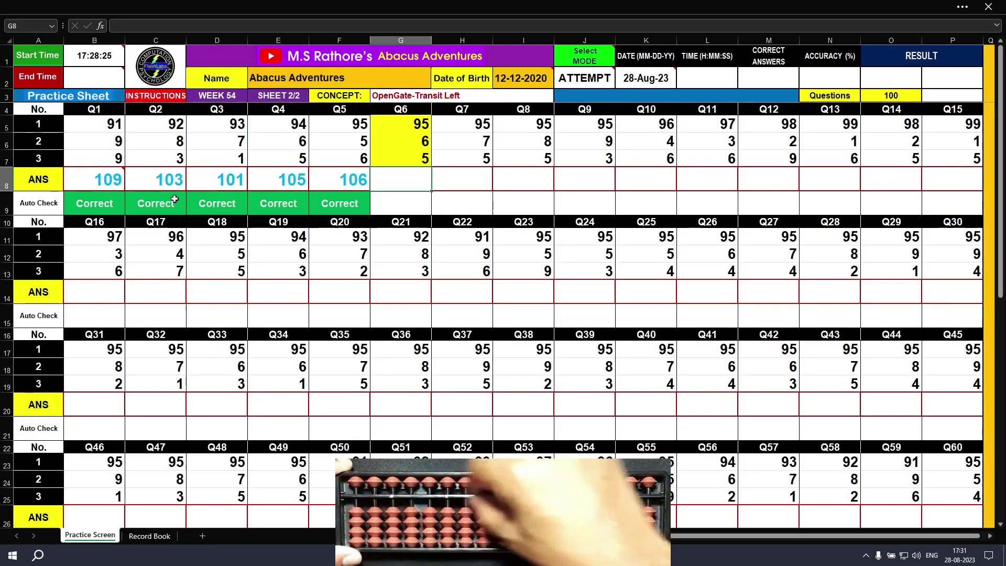
{"action": "type", "text": "106"}
{"action": "key", "text": "Tab"}
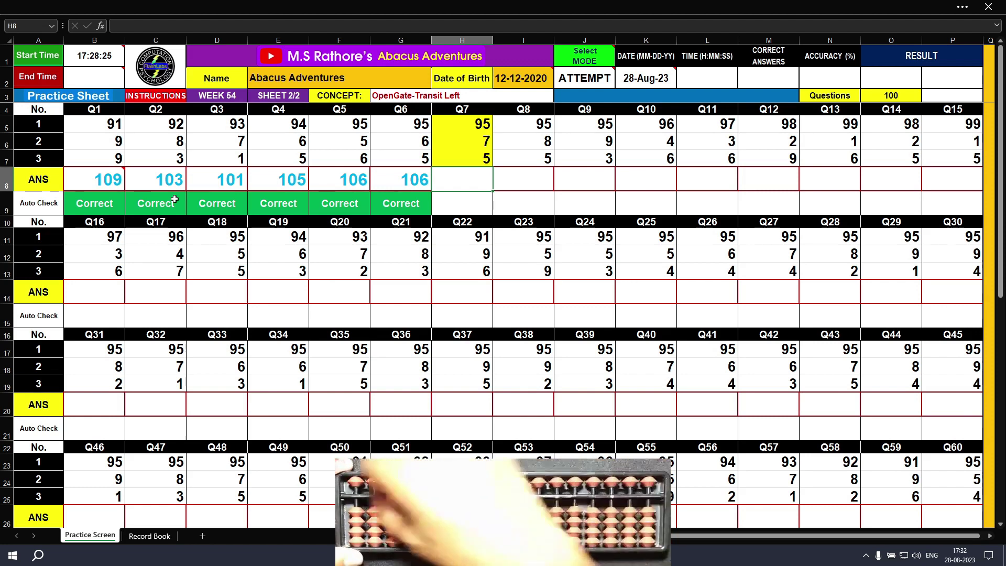
{"action": "type", "text": "107"}
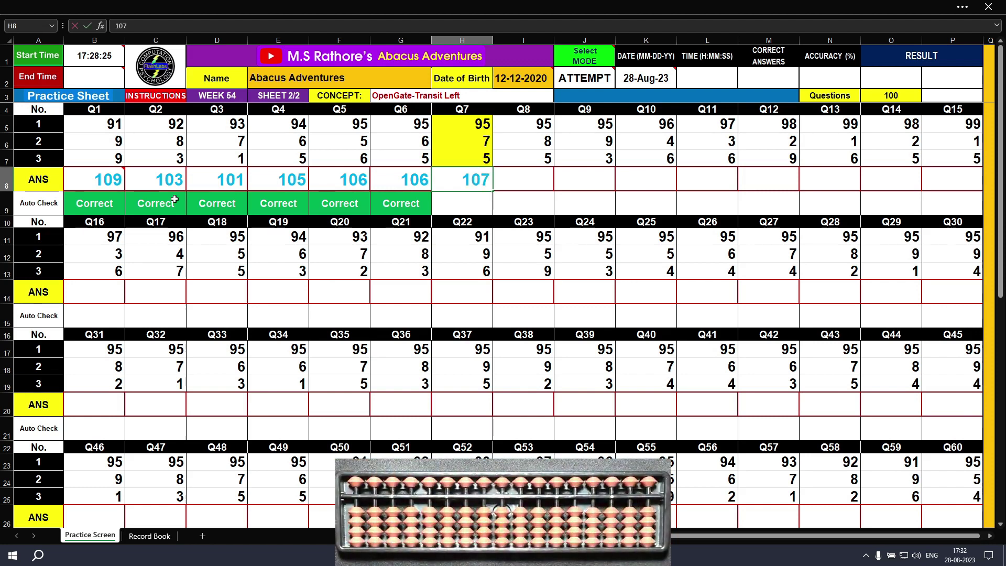
{"action": "key", "text": "Tab"}
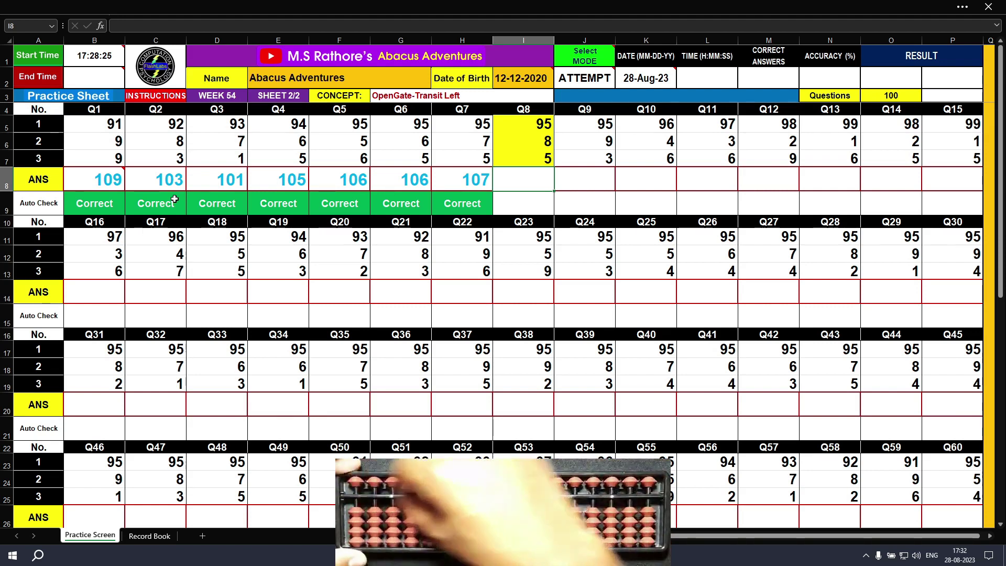
Step: Enter the answers for Q8 to Q10 in the first answer row: 108, 107 and 106
{"action": "type", "text": "108"}
{"action": "key", "text": "Tab"}
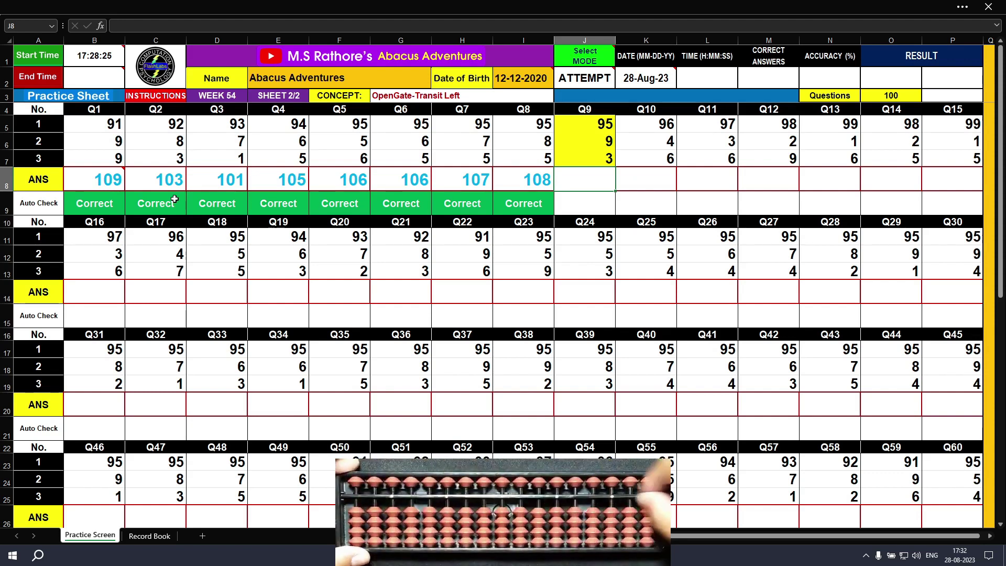
{"action": "type", "text": "107"}
{"action": "key", "text": "Tab"}
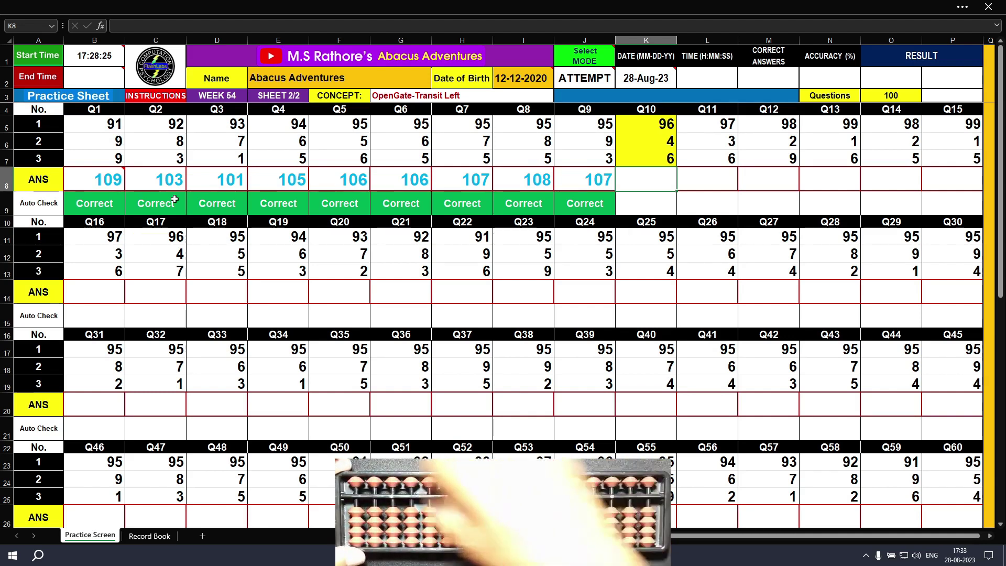
{"action": "type", "text": "106"}
{"action": "key", "text": "Tab"}
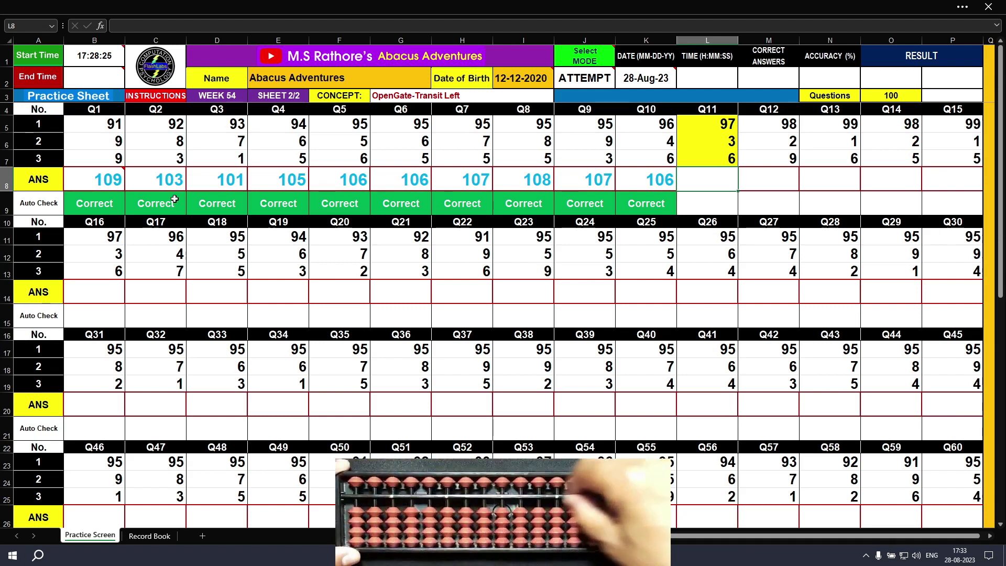
Step: Fill in the answers for Q11 to Q13 in the first answer row: 106, 109 and 106
{"action": "type", "text": "106"}
{"action": "key", "text": "Tab"}
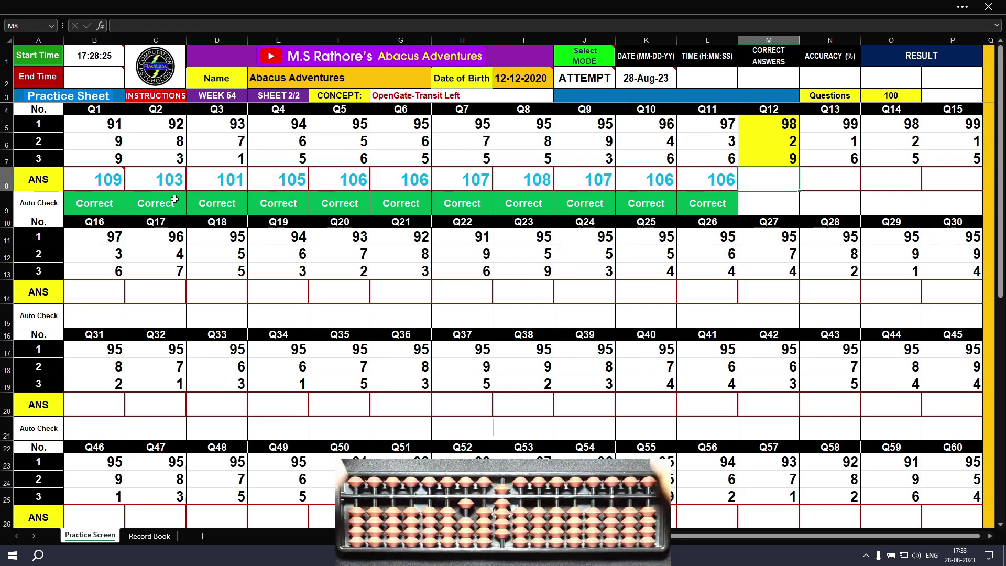
{"action": "type", "text": "109"}
{"action": "key", "text": "Return"}
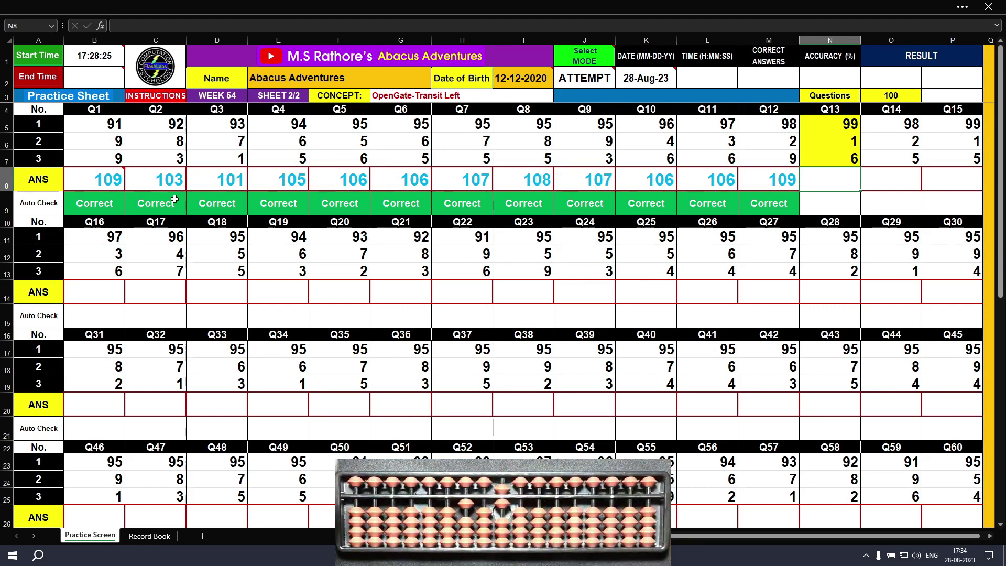
{"action": "type", "text": "106"}
{"action": "key", "text": "Tab"}
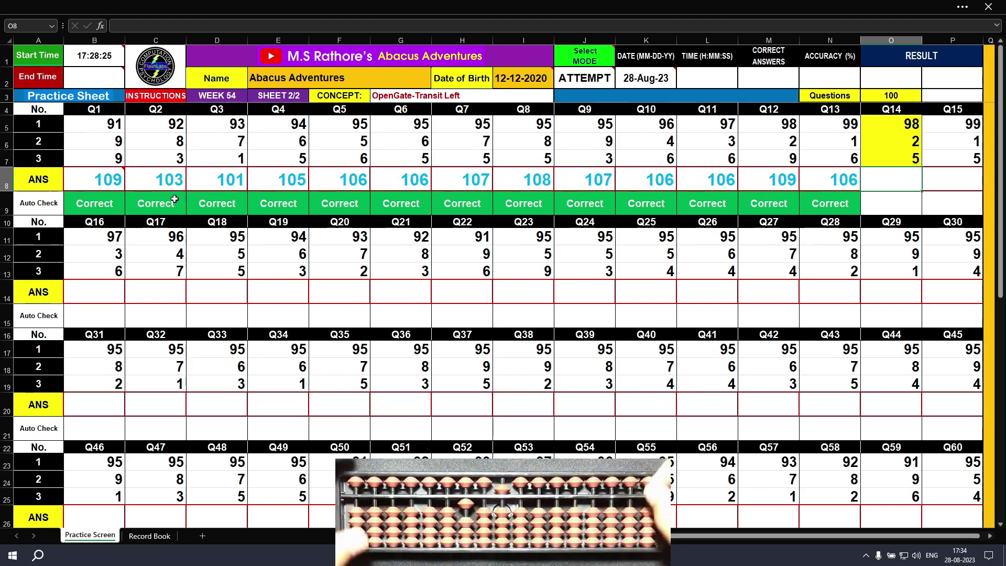
Step: Complete the first answer row by entering 105 for Q14 and 105 for Q15
{"action": "type", "text": "105"}
{"action": "key", "text": "Tab"}
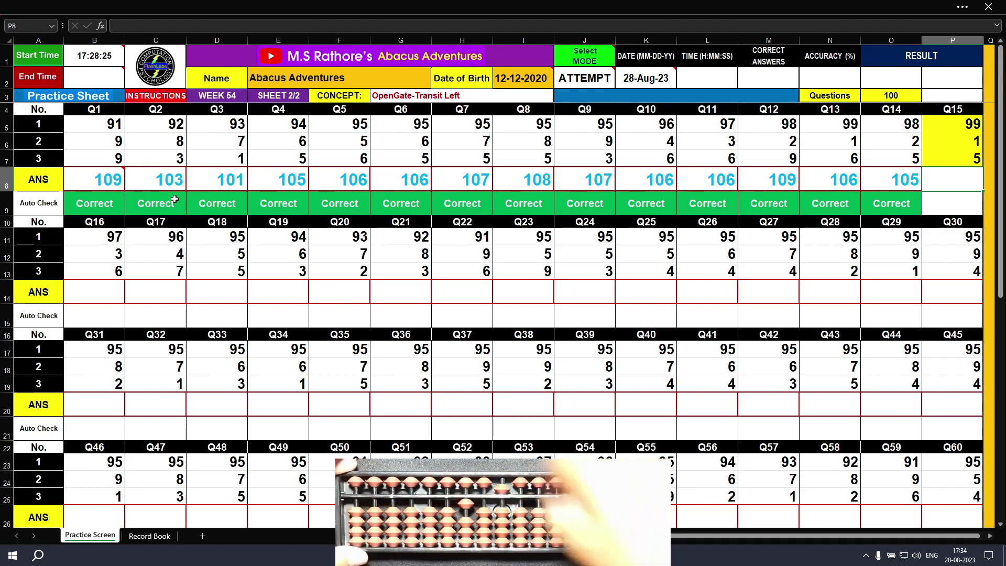
{"action": "type", "text": "105"}
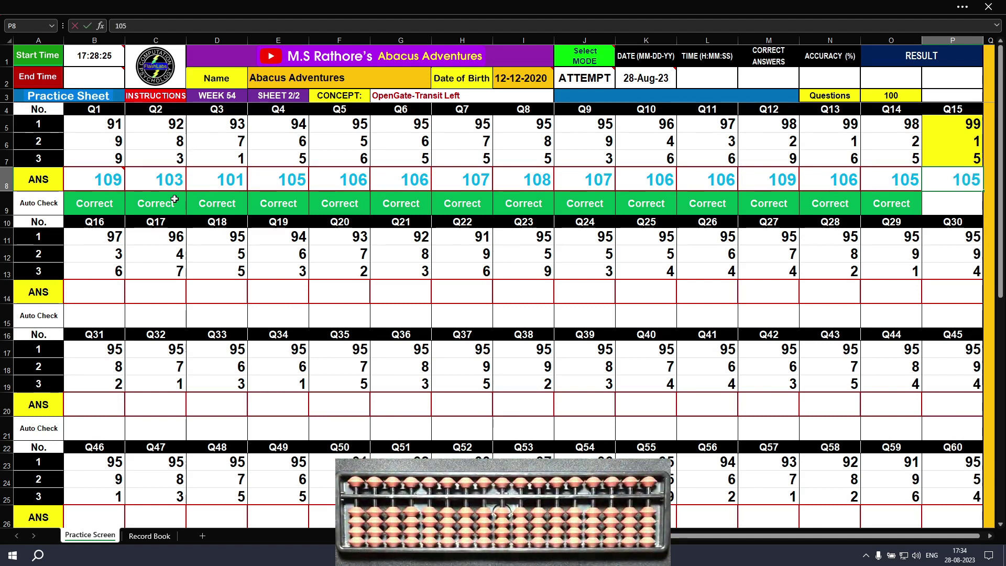
{"action": "key", "text": "Return"}
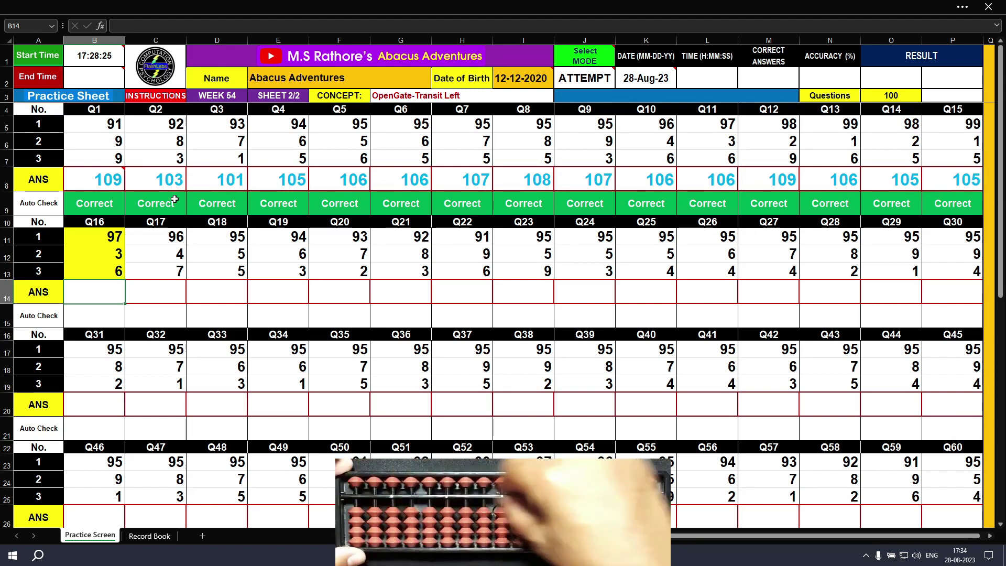
Step: Enter the answers for Q16 to Q18 in the second answer row: 106, 107 and 105
{"action": "type", "text": "106"}
{"action": "key", "text": "Tab"}
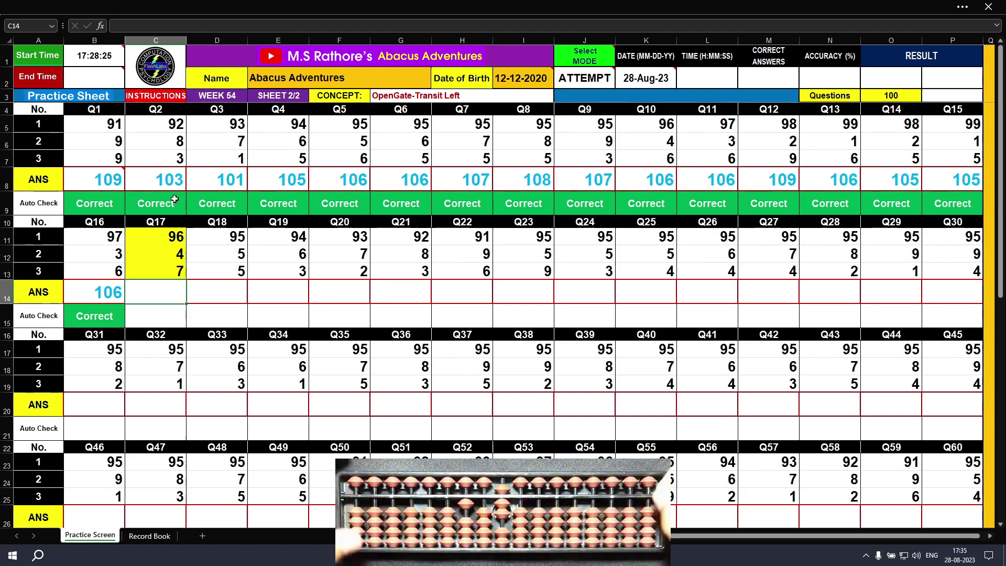
{"action": "type", "text": "107"}
{"action": "key", "text": "Tab"}
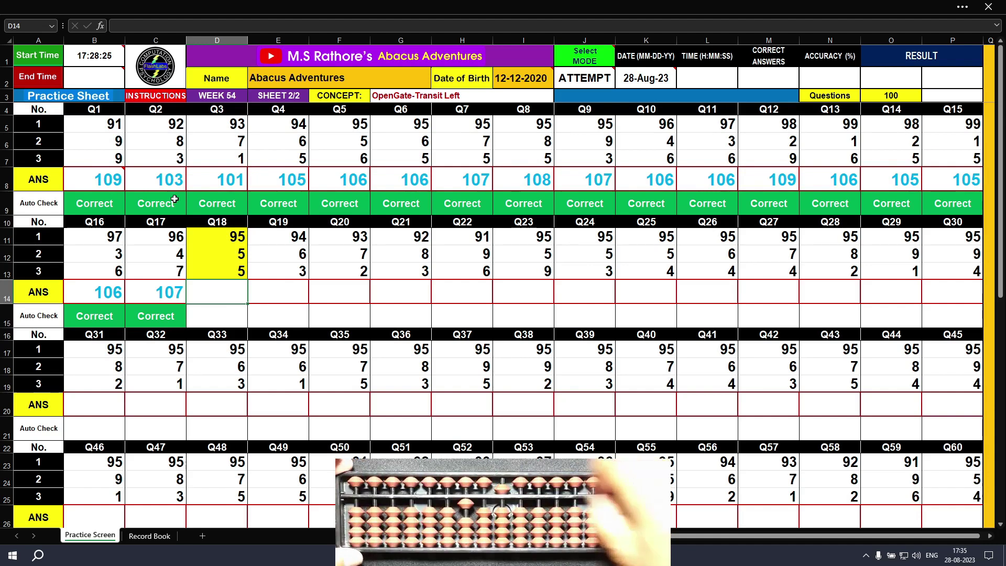
{"action": "type", "text": "105"}
{"action": "key", "text": "Tab"}
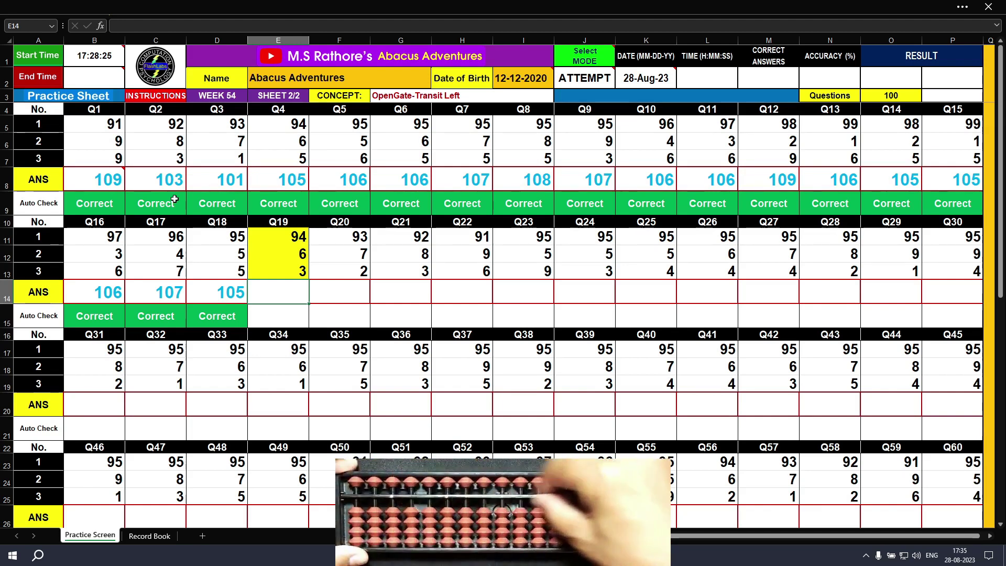
Step: Fill in the answers for Q19 to Q21 in the second answer row: 103, 102 and 103
{"action": "type", "text": "103"}
{"action": "key", "text": "Return"}
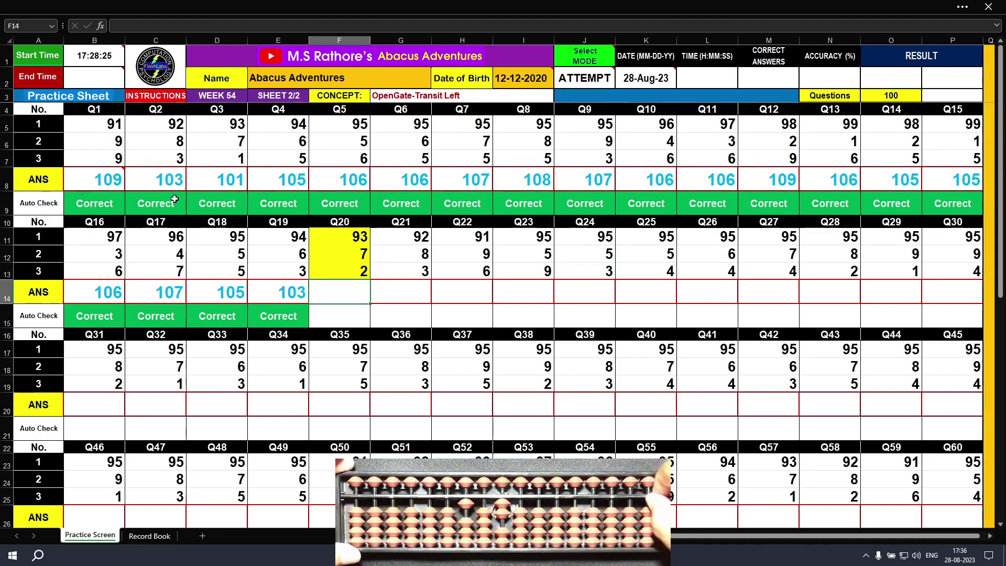
{"action": "type", "text": "102"}
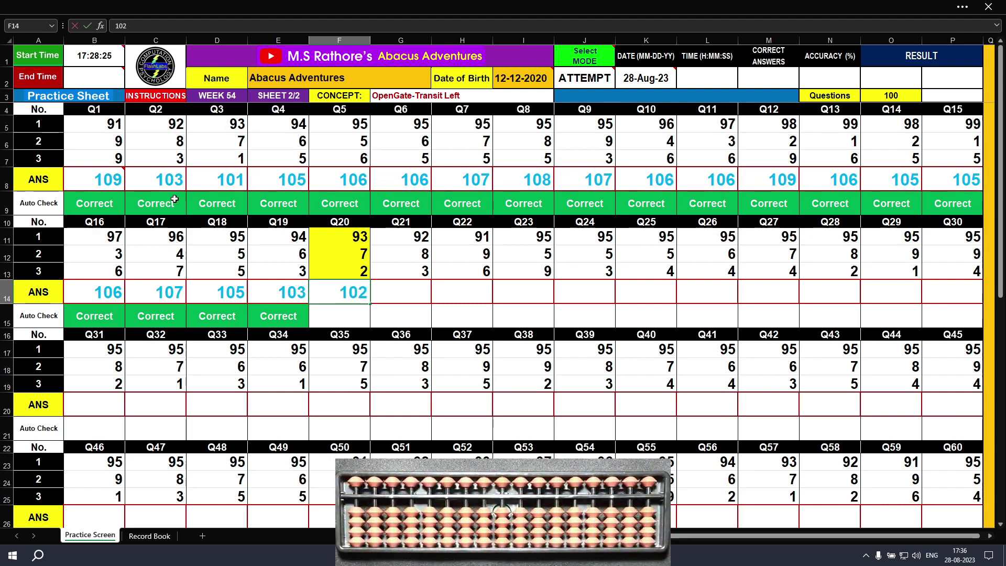
{"action": "key", "text": "Tab"}
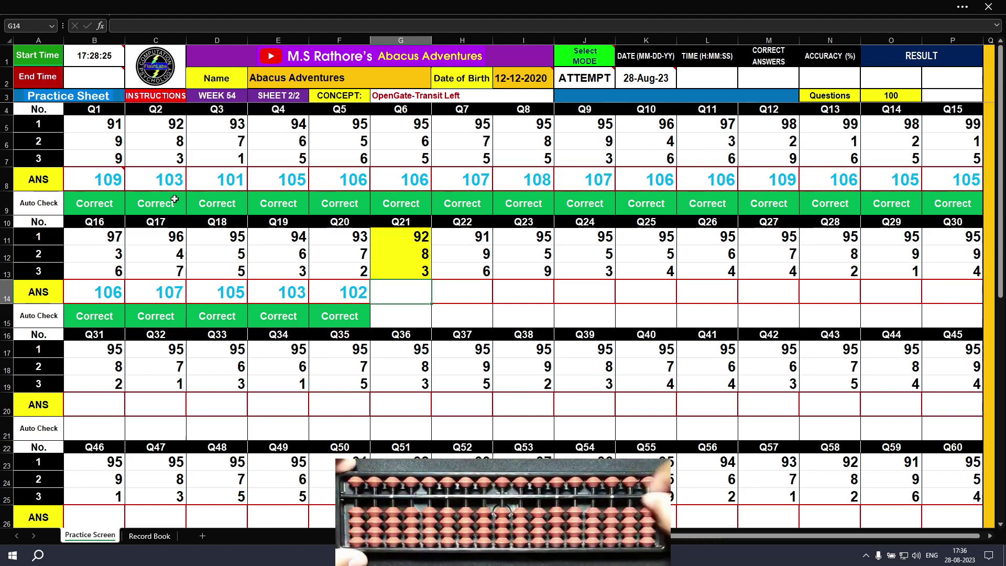
{"action": "type", "text": "103"}
{"action": "key", "text": "Tab"}
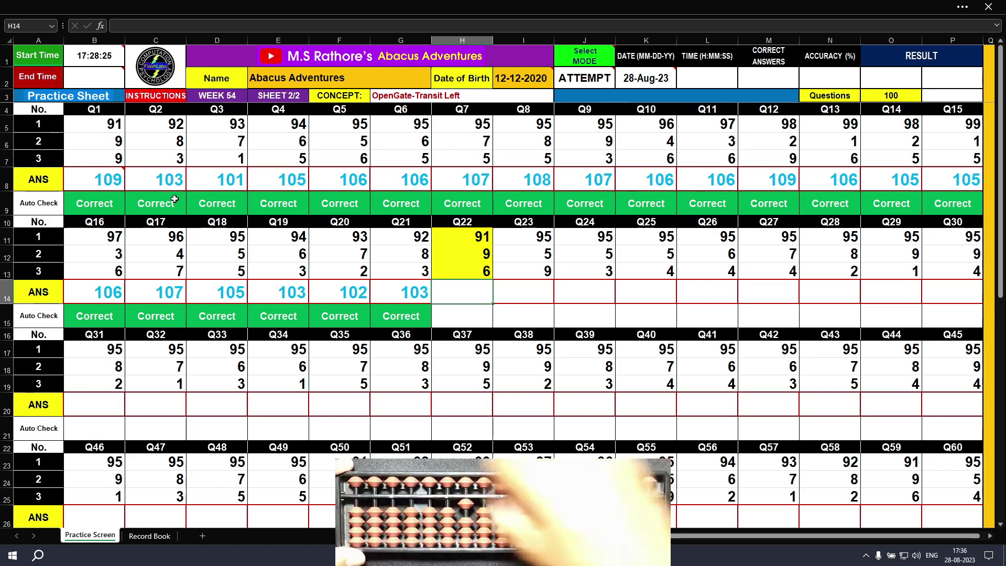
Step: Enter the answers for Q22 to Q24 in the second answer row: 106, 109 and 103
{"action": "type", "text": "106"}
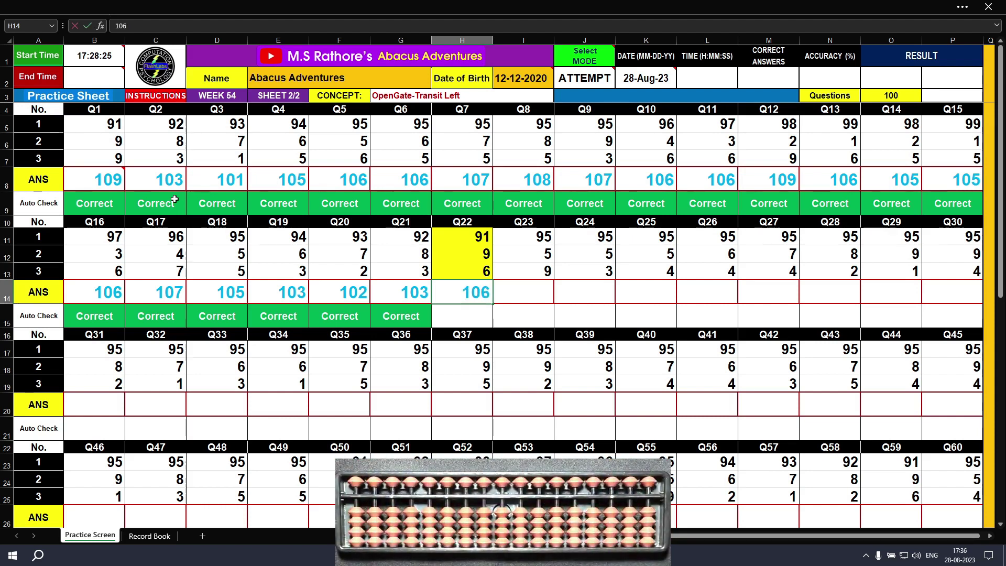
{"action": "key", "text": "Tab"}
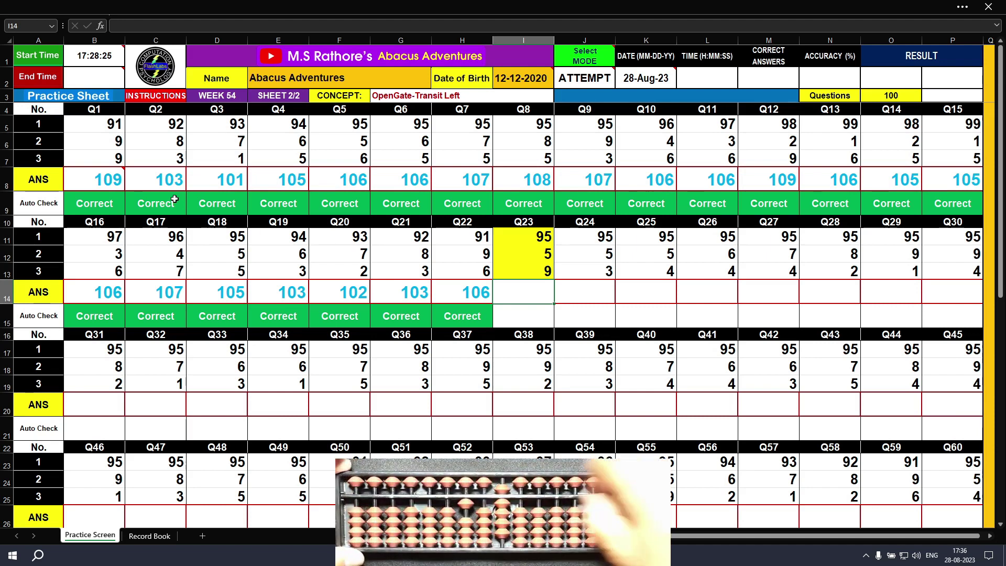
{"action": "type", "text": "109"}
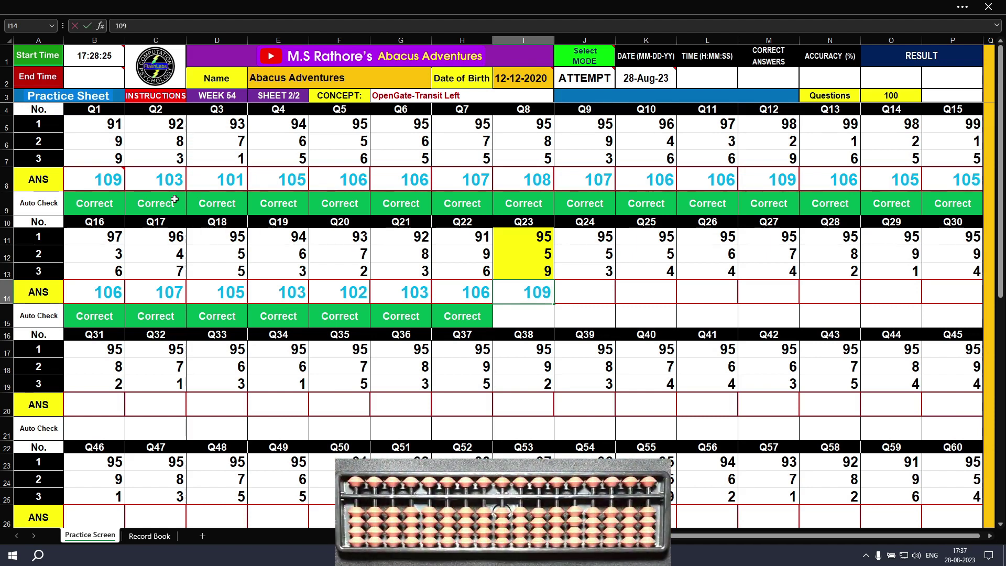
{"action": "key", "text": "Tab"}
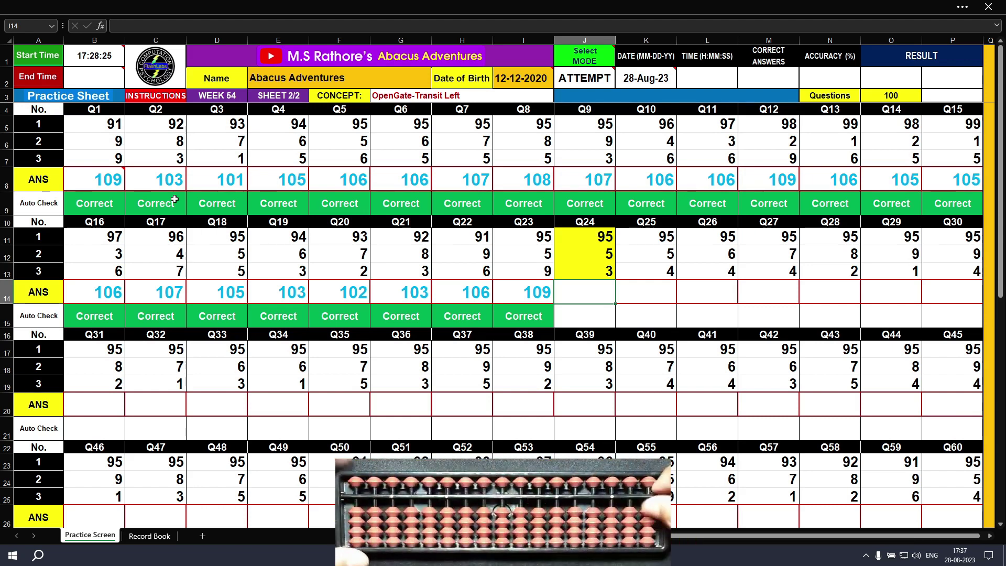
{"action": "type", "text": "103"}
{"action": "key", "text": "Tab"}
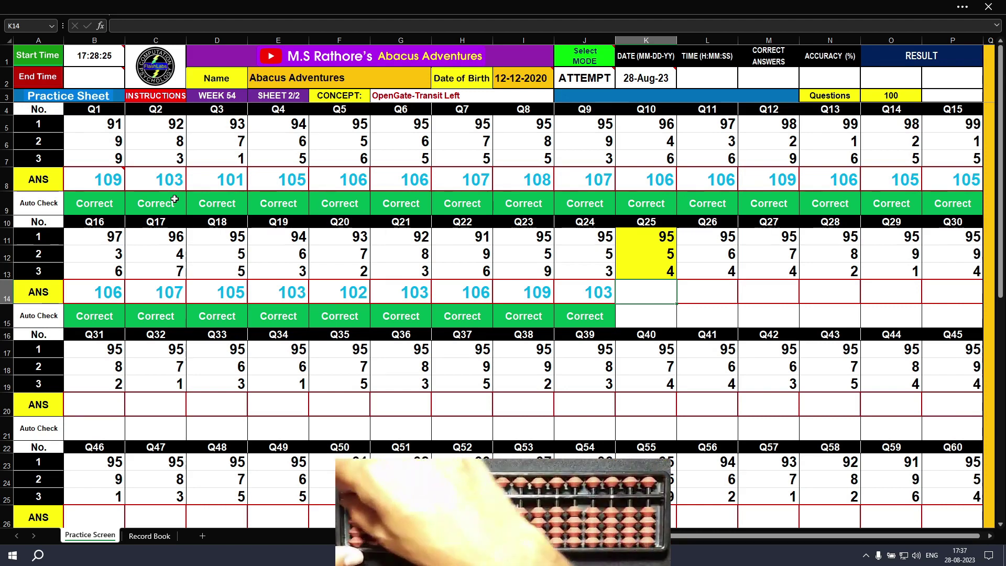
Step: Enter the answers for Q25 to Q27 in the second answer row: 104, 105 and 106
{"action": "type", "text": "104"}
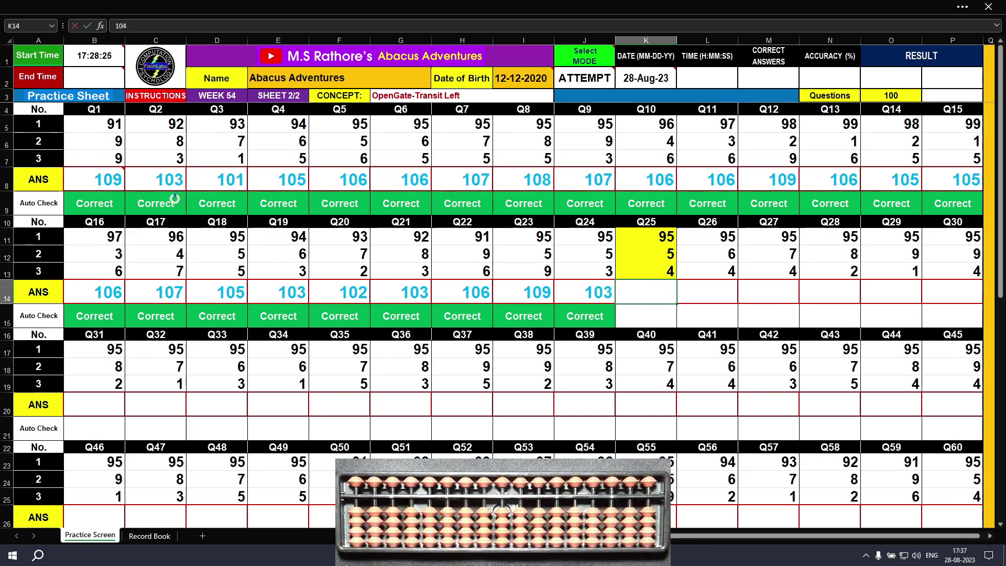
{"action": "key", "text": "Tab"}
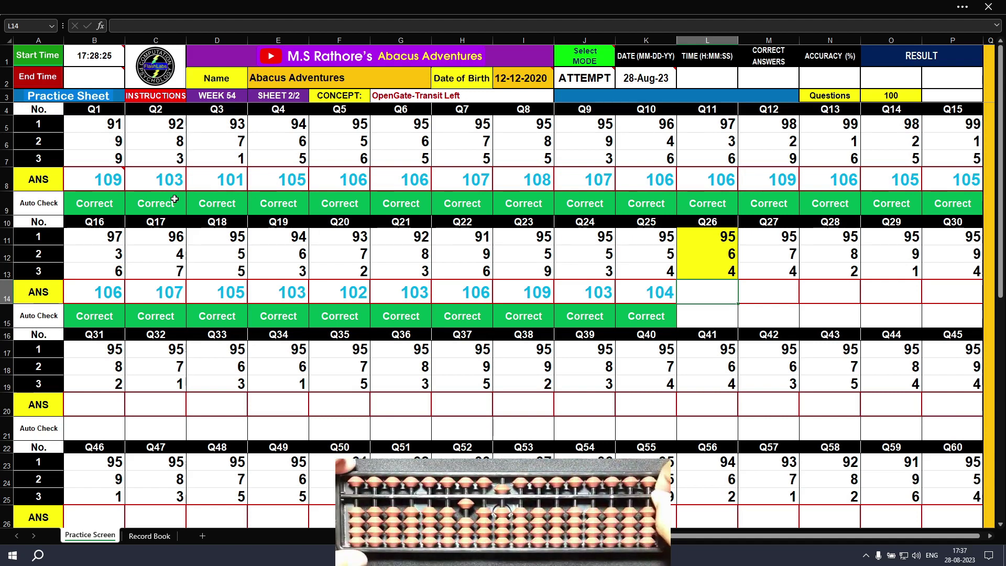
{"action": "type", "text": "105"}
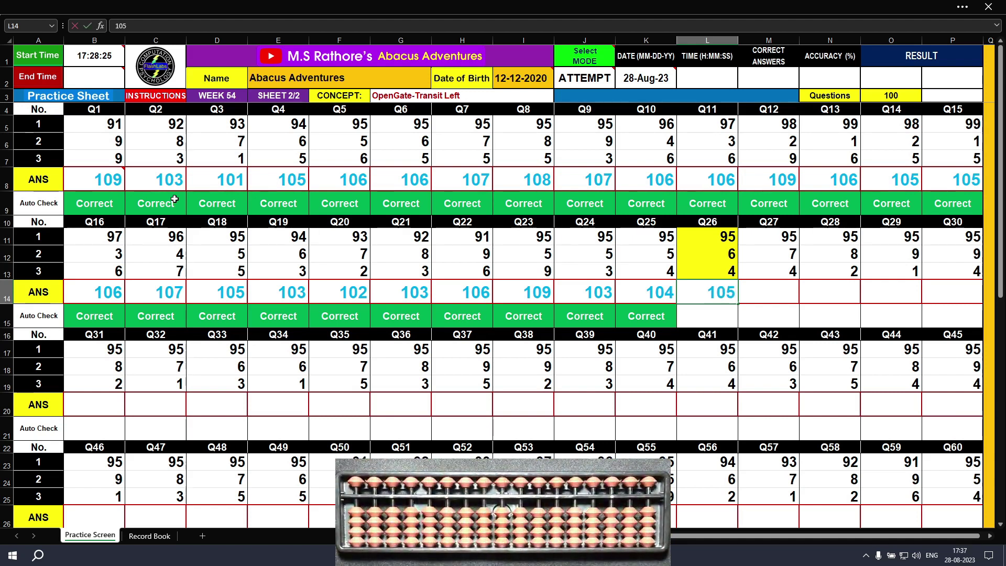
{"action": "key", "text": "Tab"}
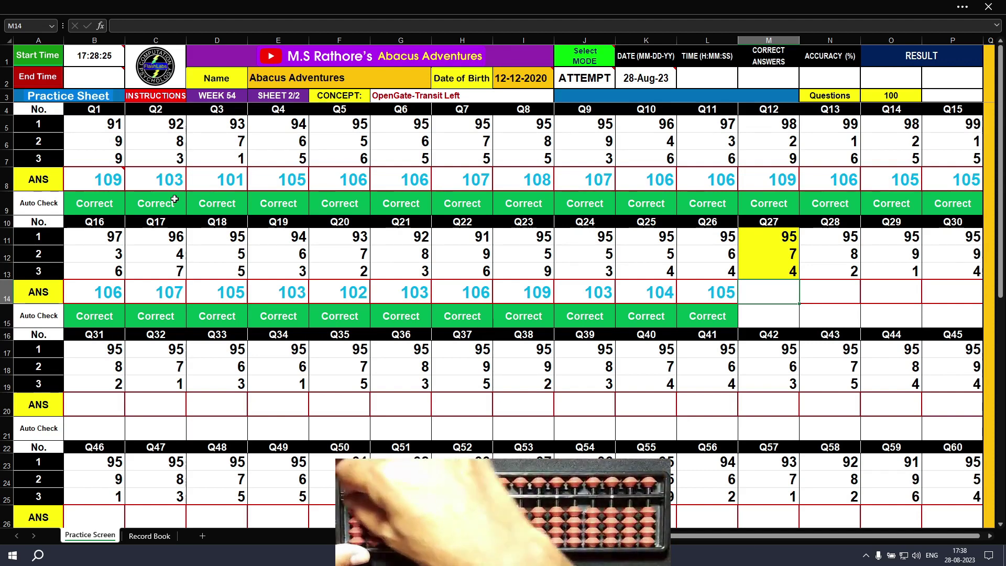
{"action": "type", "text": "106"}
{"action": "key", "text": "Tab"}
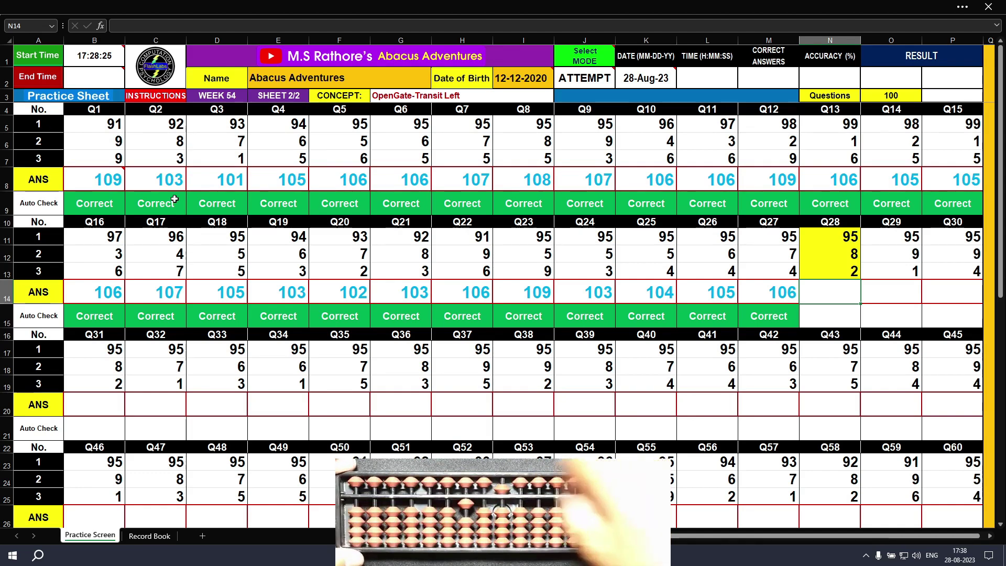
Step: Complete the second answer row by entering 105 for Q28, 105 for Q29 and 108 for Q30
{"action": "type", "text": "105"}
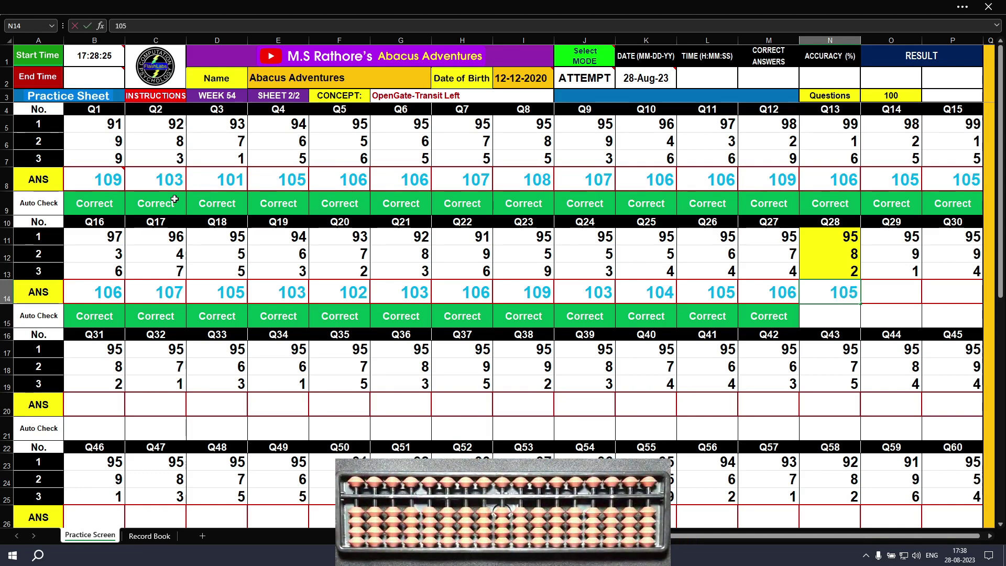
{"action": "key", "text": "Tab"}
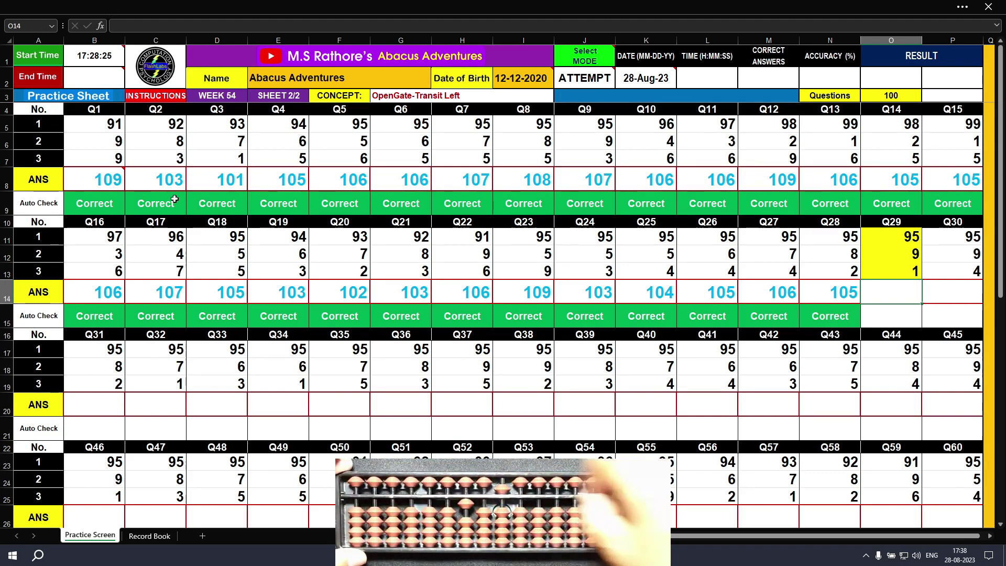
{"action": "type", "text": "105"}
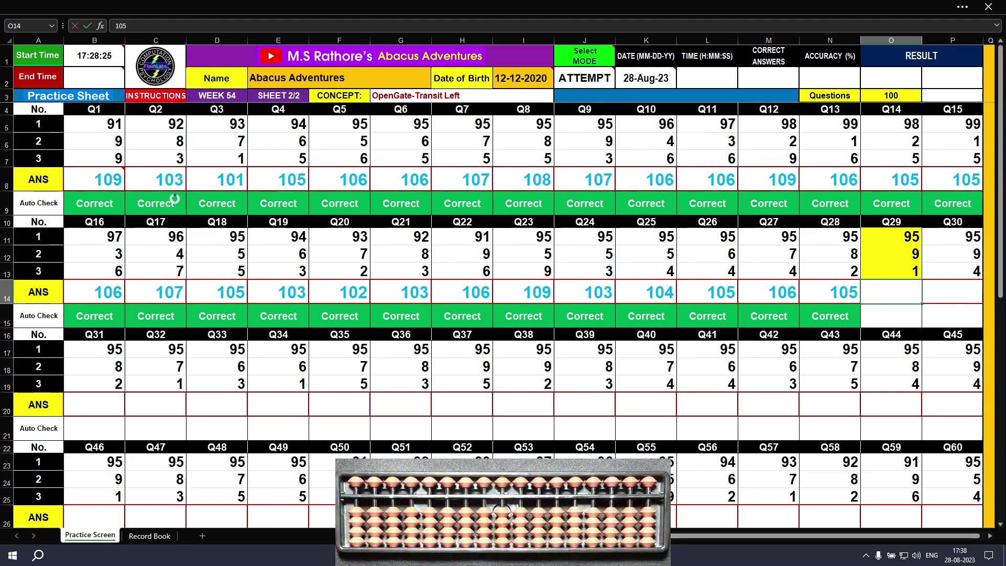
{"action": "key", "text": "Tab"}
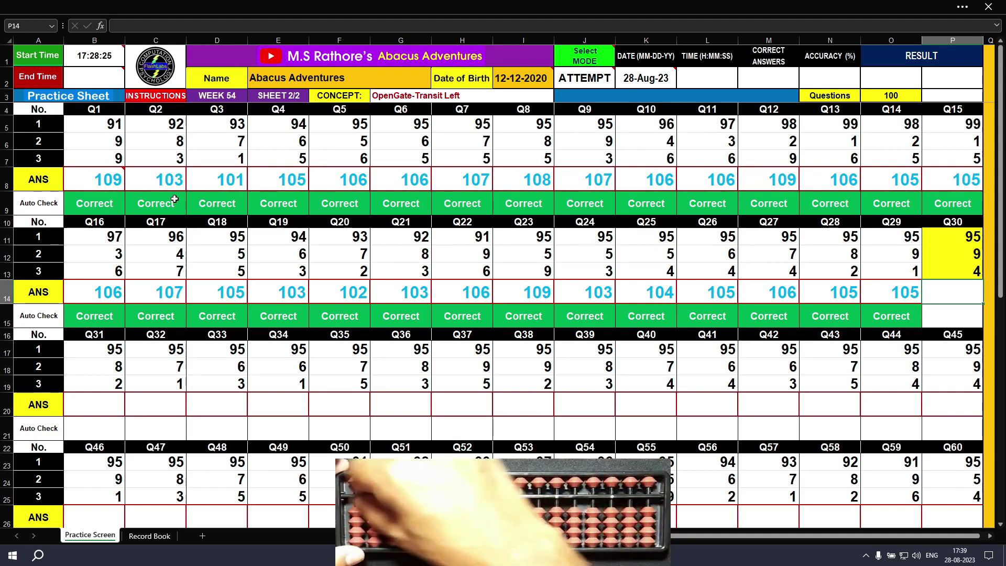
{"action": "type", "text": "108"}
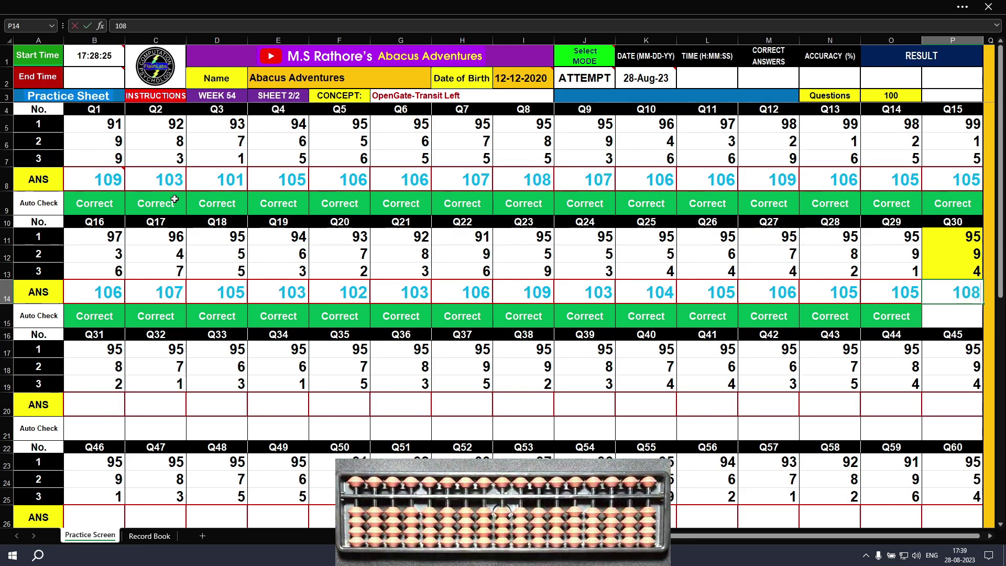
{"action": "key", "text": "Return"}
Step: Enter the answers for Q31 to Q33 in the third answer row: 105, 103 and 104
{"action": "scroll", "coordinate": [175, 199], "scroll_direction": "down", "scroll_amount": 4}
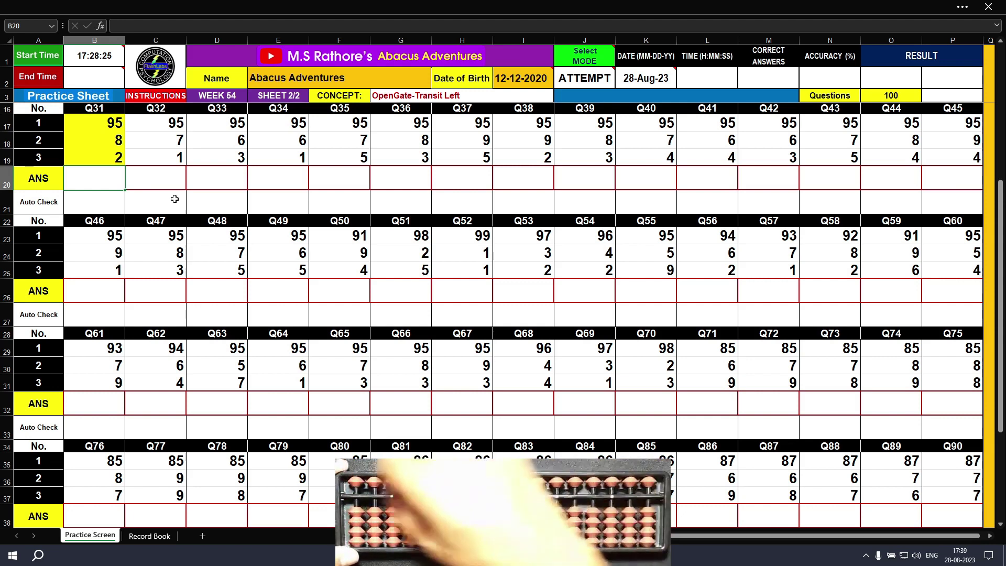
{"action": "type", "text": "105"}
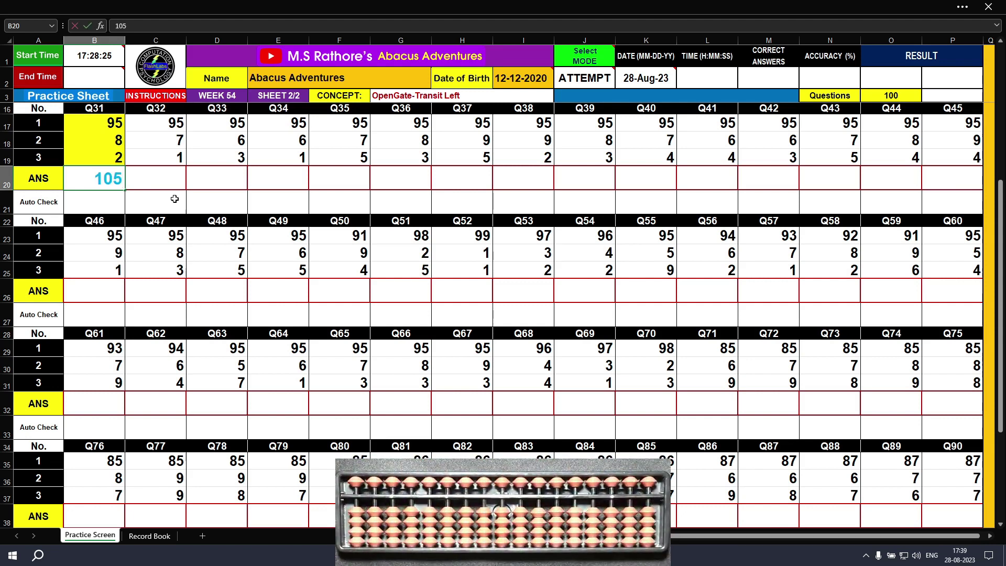
{"action": "key", "text": "Tab"}
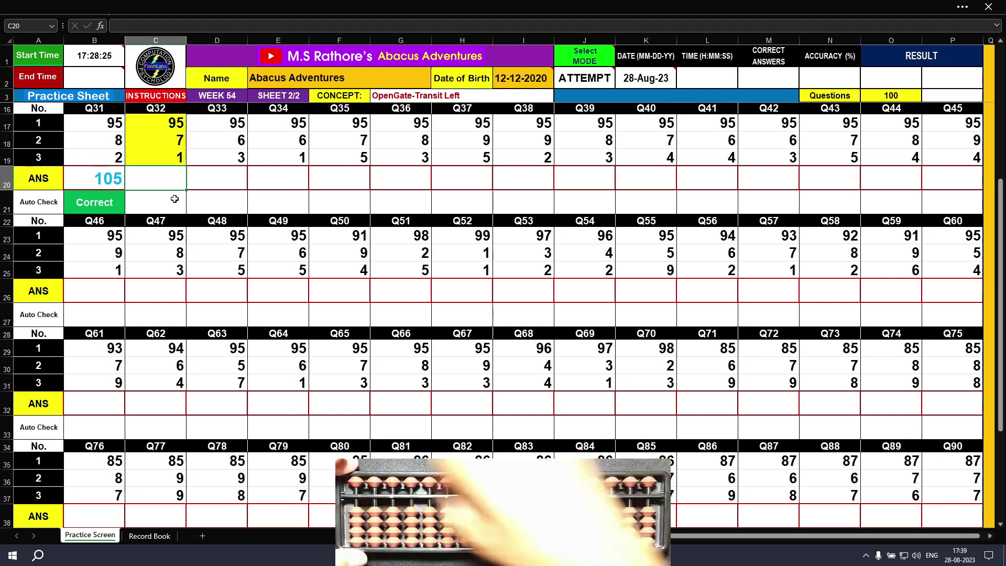
{"action": "type", "text": "103"}
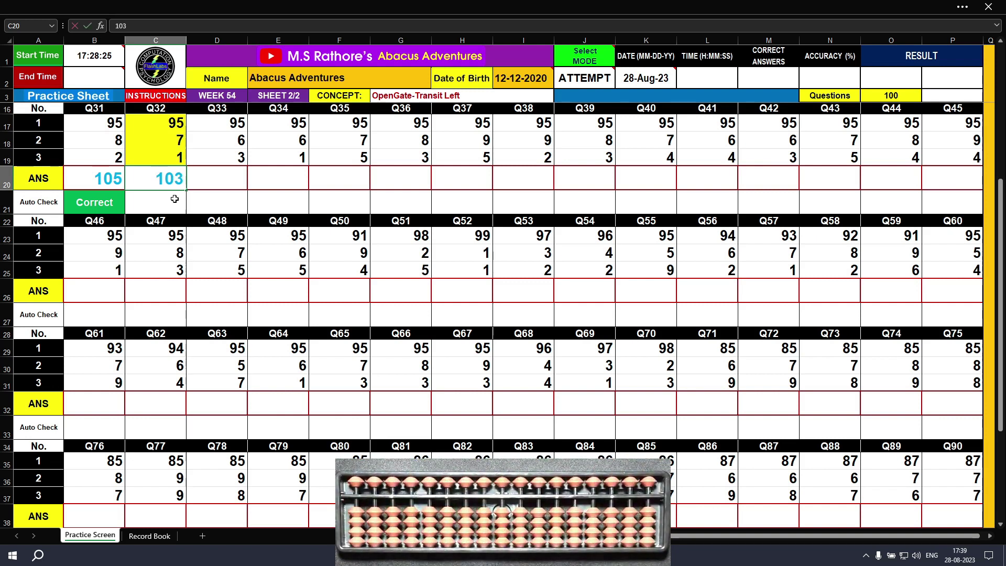
{"action": "key", "text": "Tab"}
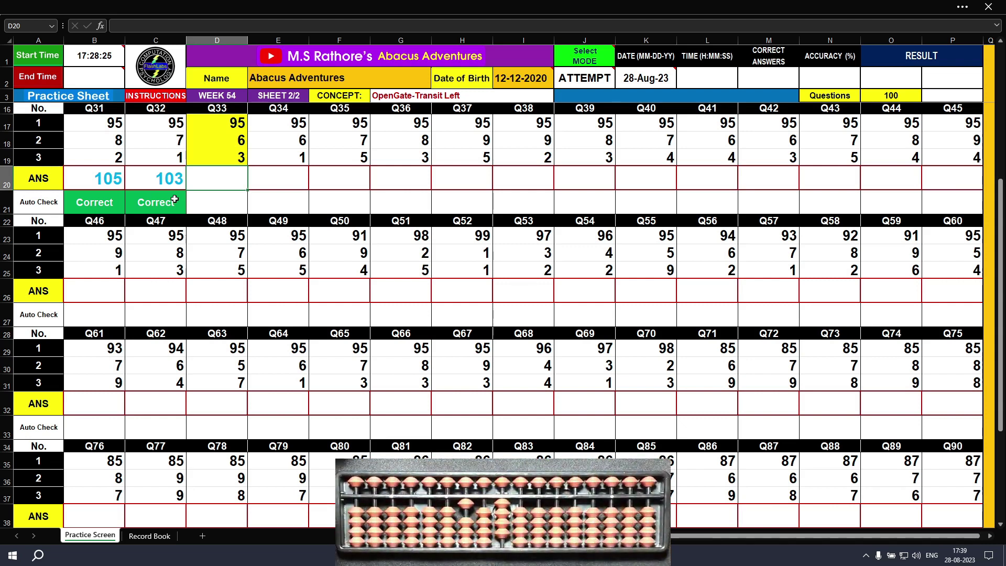
{"action": "type", "text": "104"}
{"action": "key", "text": "Tab"}
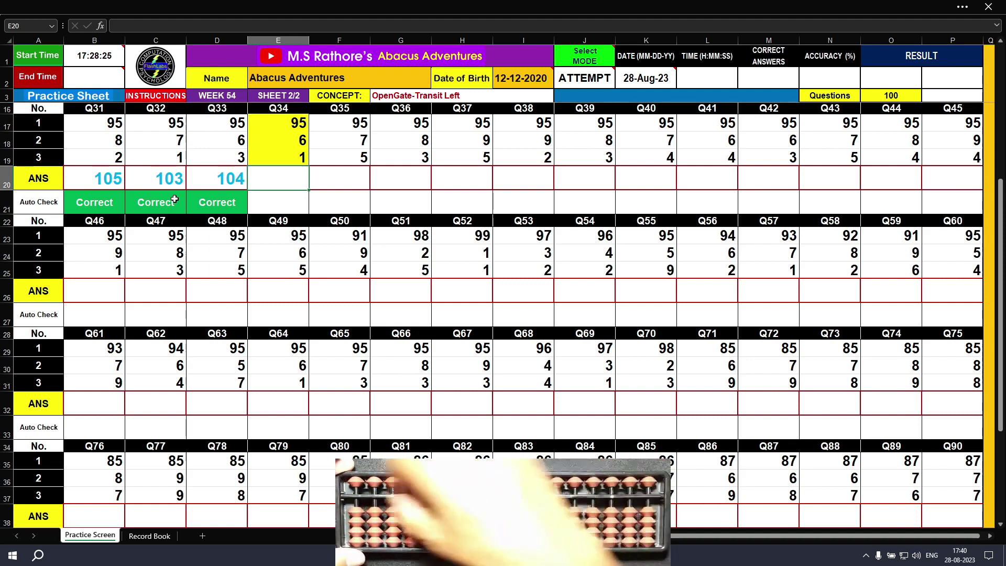
Step: Fill in the answers for Q34 to Q36 in the third answer row: 102, 107 and 106
{"action": "type", "text": "102"}
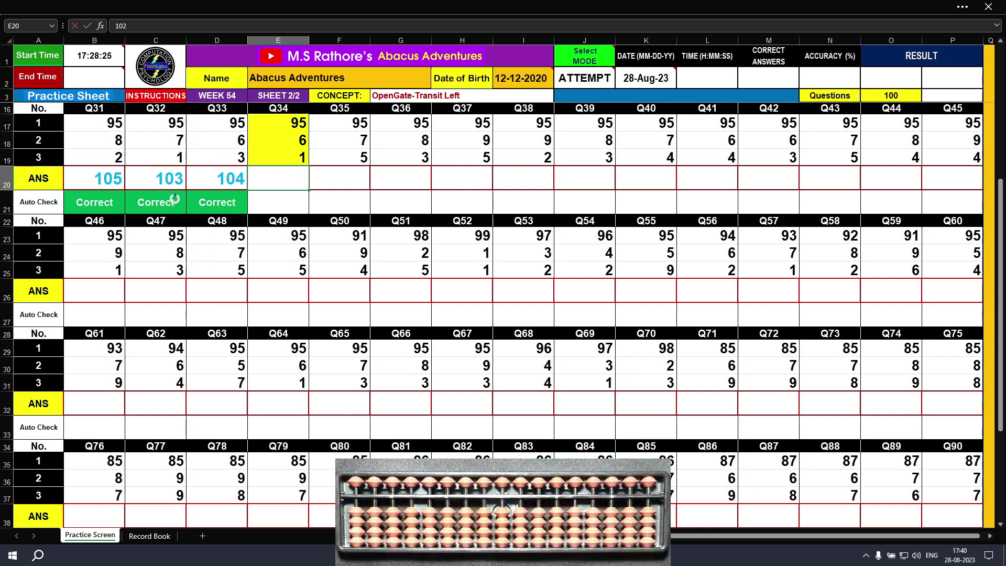
{"action": "key", "text": "Return"}
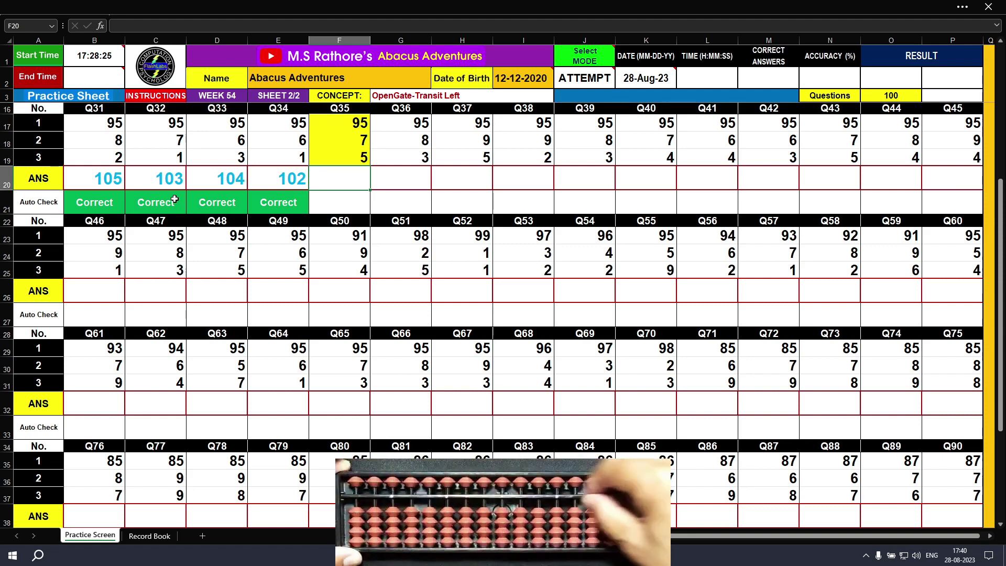
{"action": "type", "text": "107"}
{"action": "key", "text": "Return"}
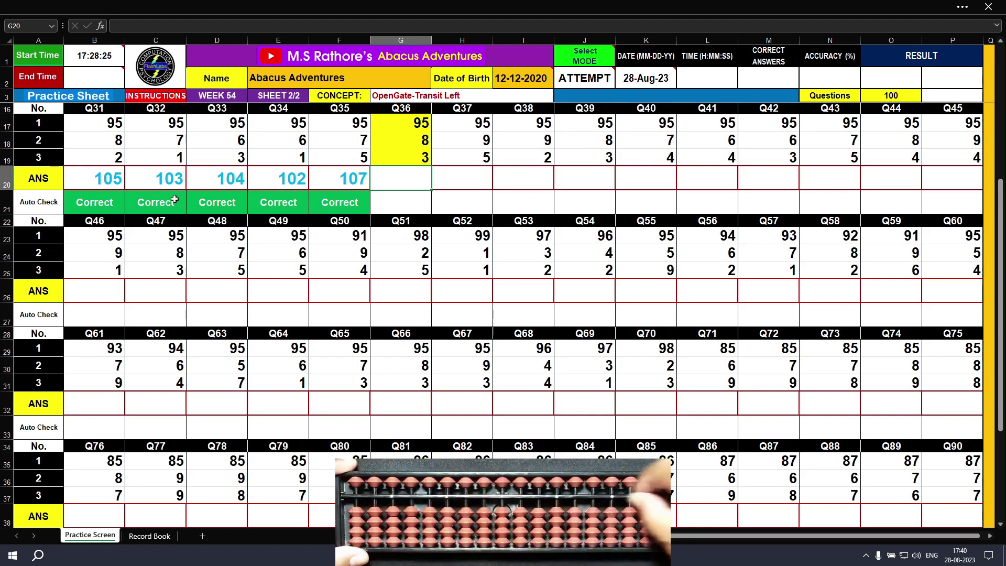
{"action": "type", "text": "106"}
{"action": "key", "text": "Tab"}
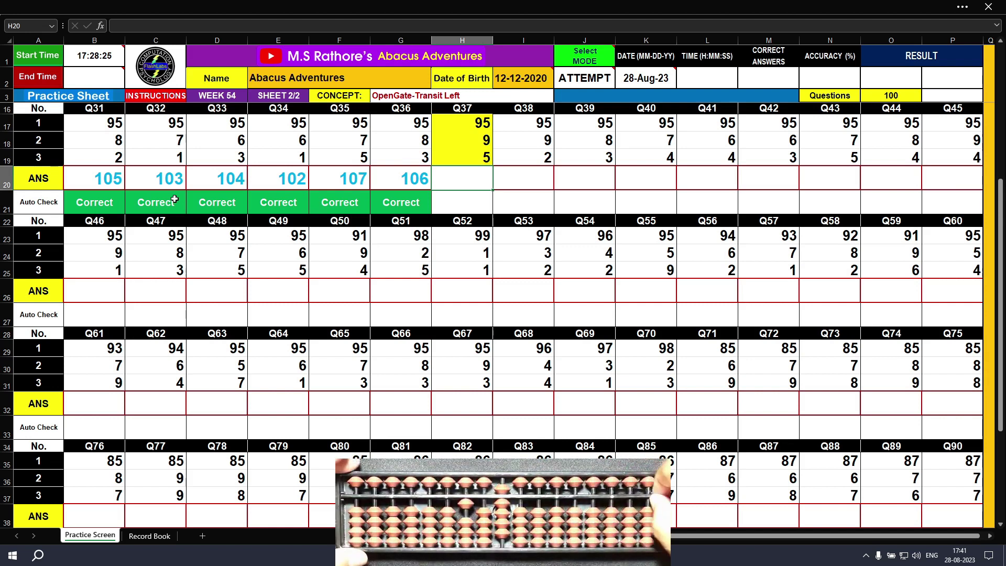
Step: Enter the answers for Q37 to Q39 in the third answer row: 109, 106 and 106
{"action": "type", "text": "109"}
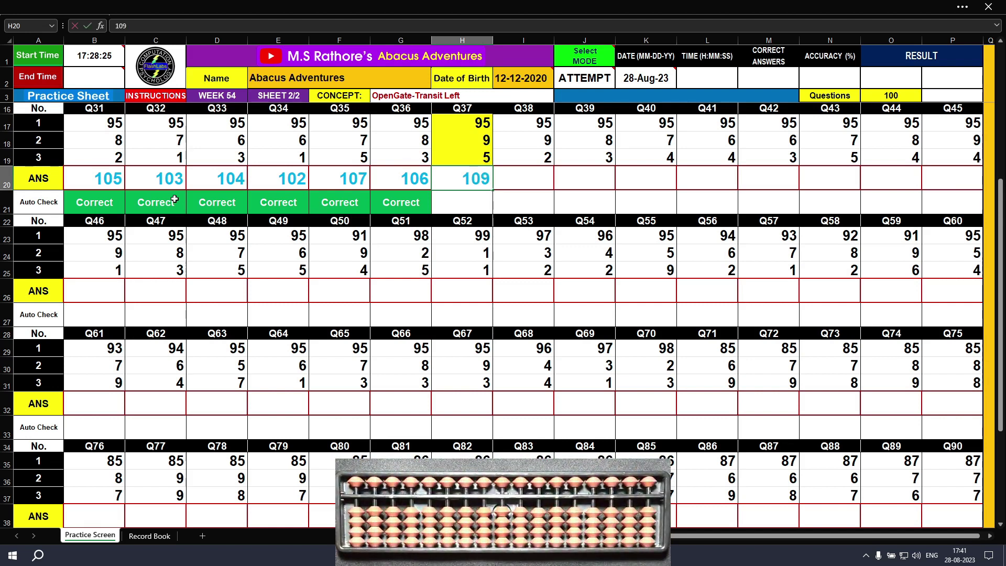
{"action": "key", "text": "Tab"}
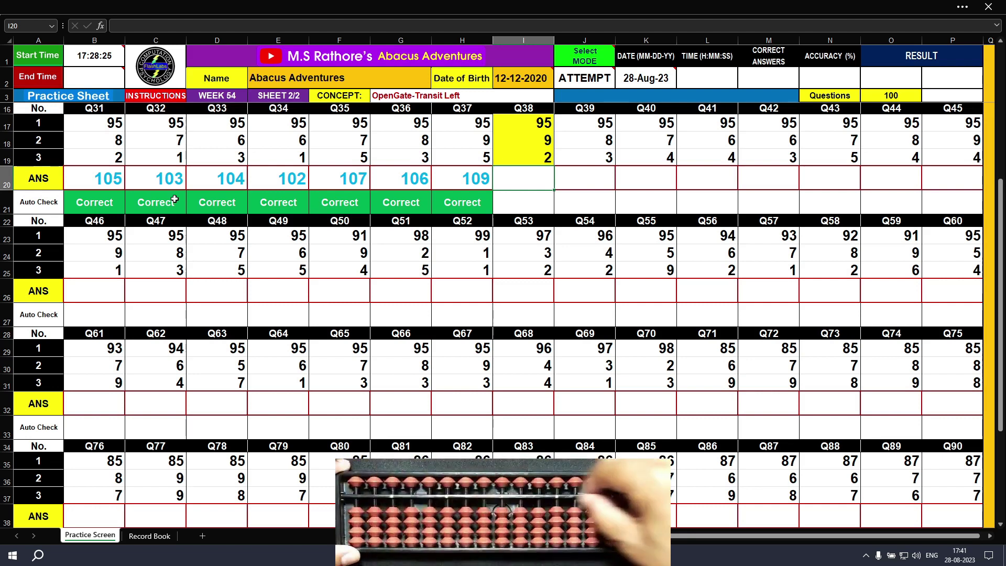
{"action": "type", "text": "106"}
{"action": "key", "text": "Tab"}
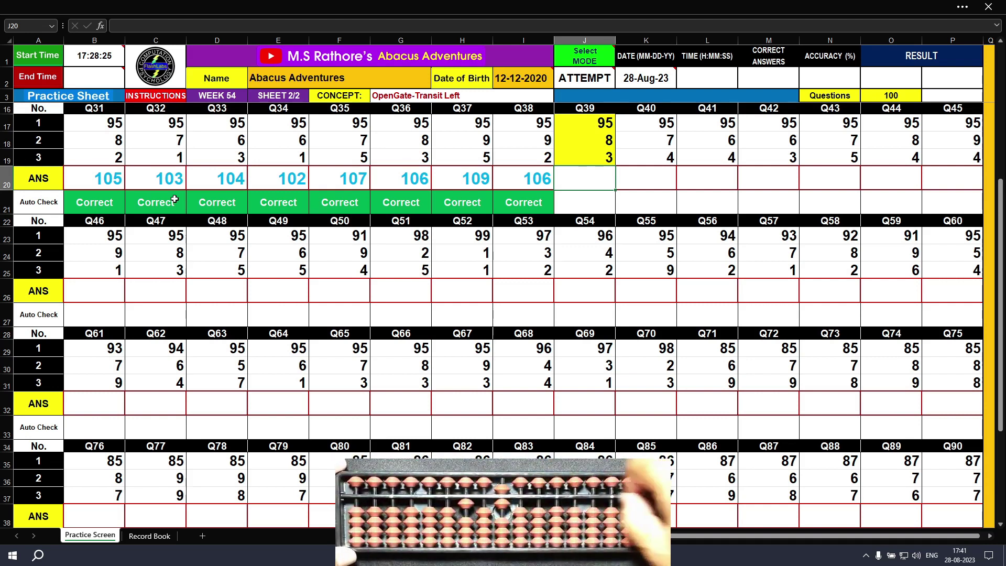
{"action": "type", "text": "106"}
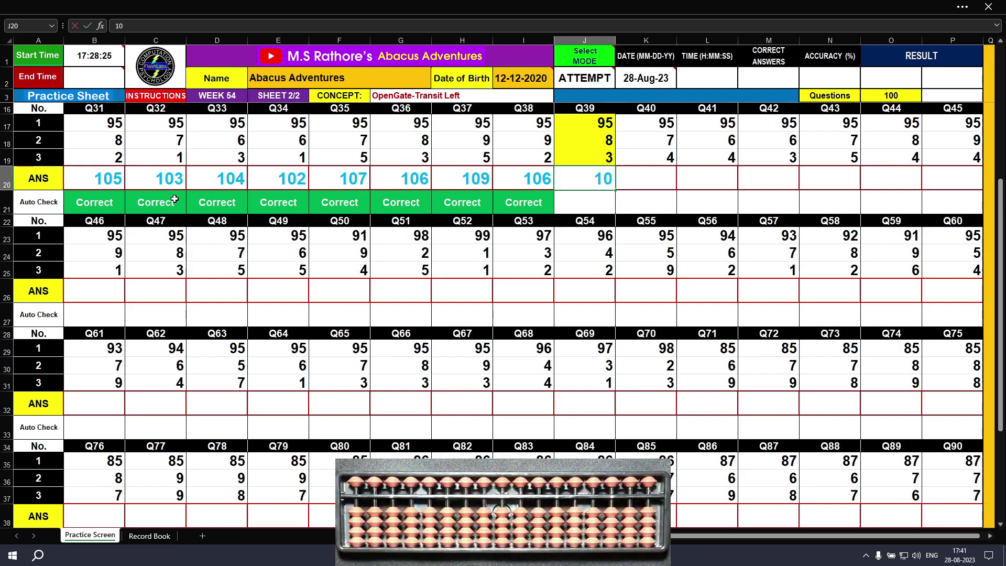
{"action": "key", "text": "Tab"}
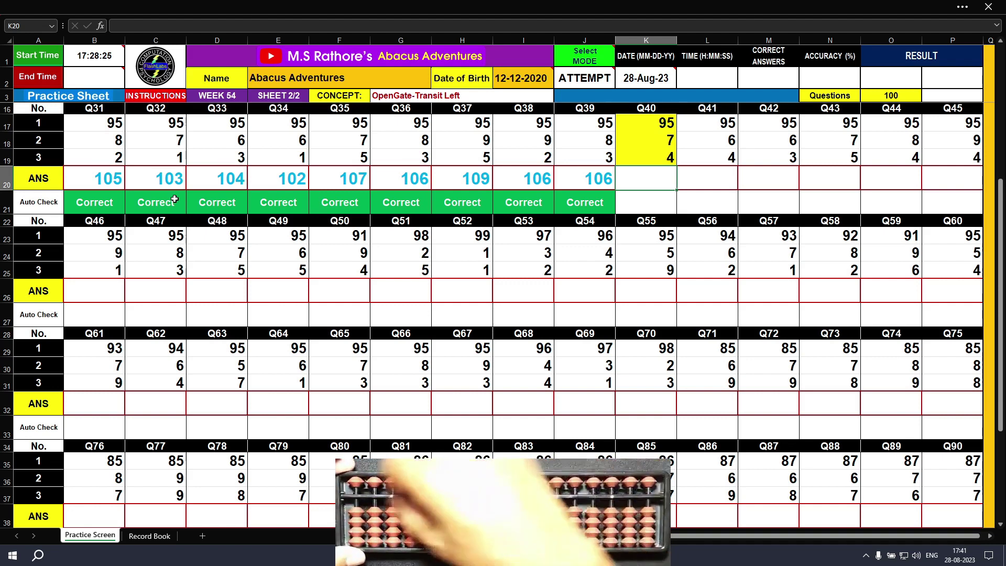
Step: Fill in the answers for Q40 to Q42 in the third answer row: 106, 105 and 104
{"action": "type", "text": "106"}
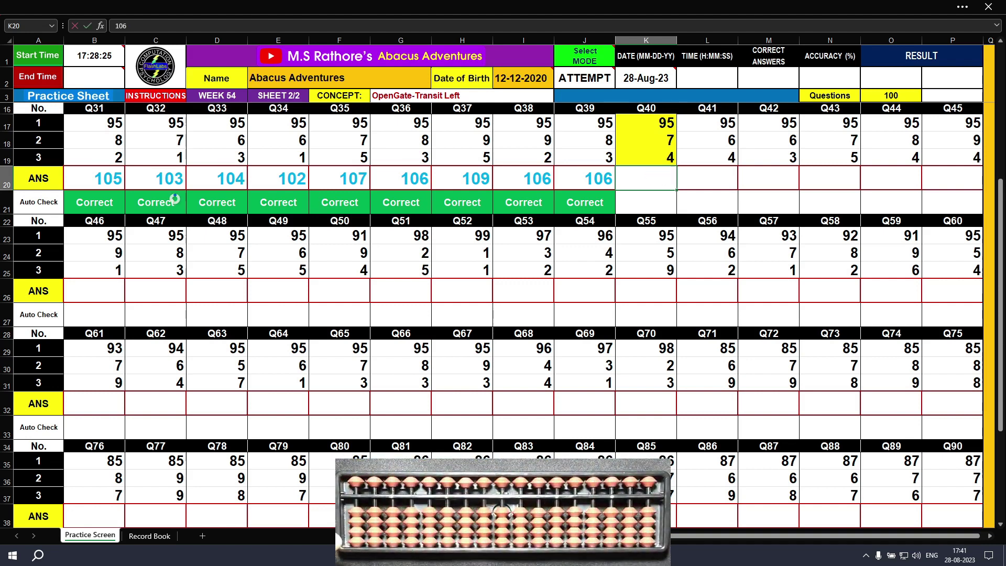
{"action": "key", "text": "Tab"}
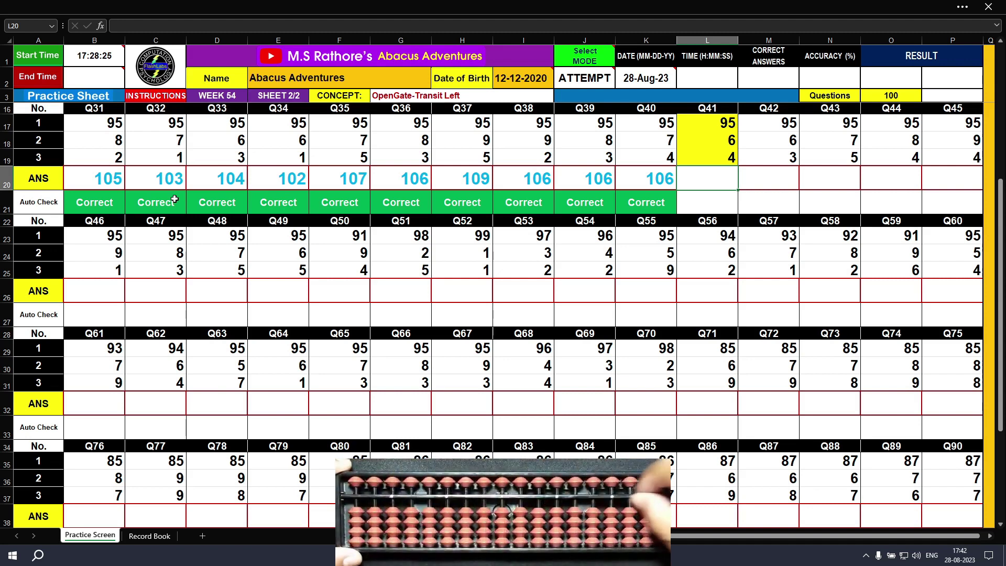
{"action": "type", "text": "105"}
{"action": "key", "text": "Return"}
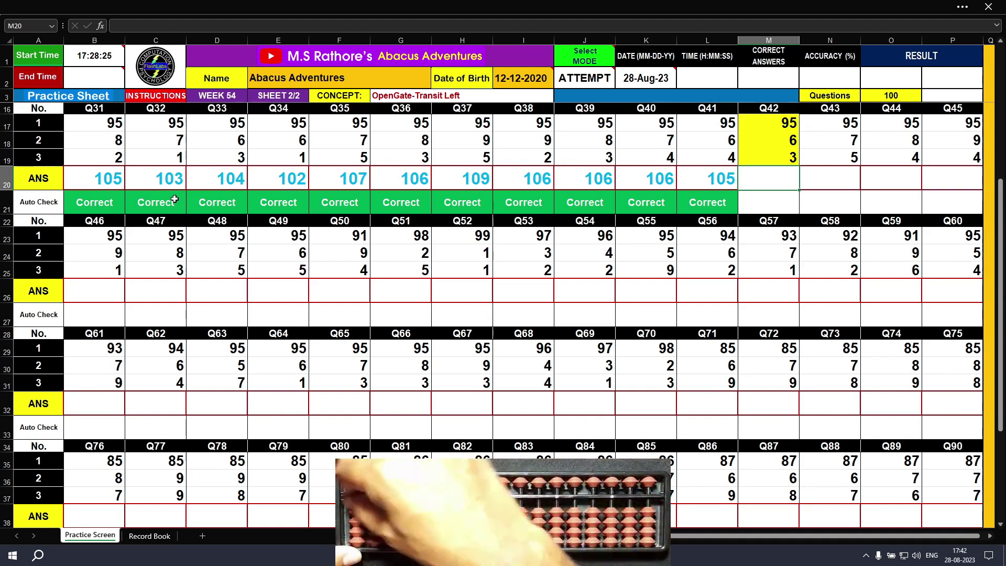
{"action": "type", "text": "104"}
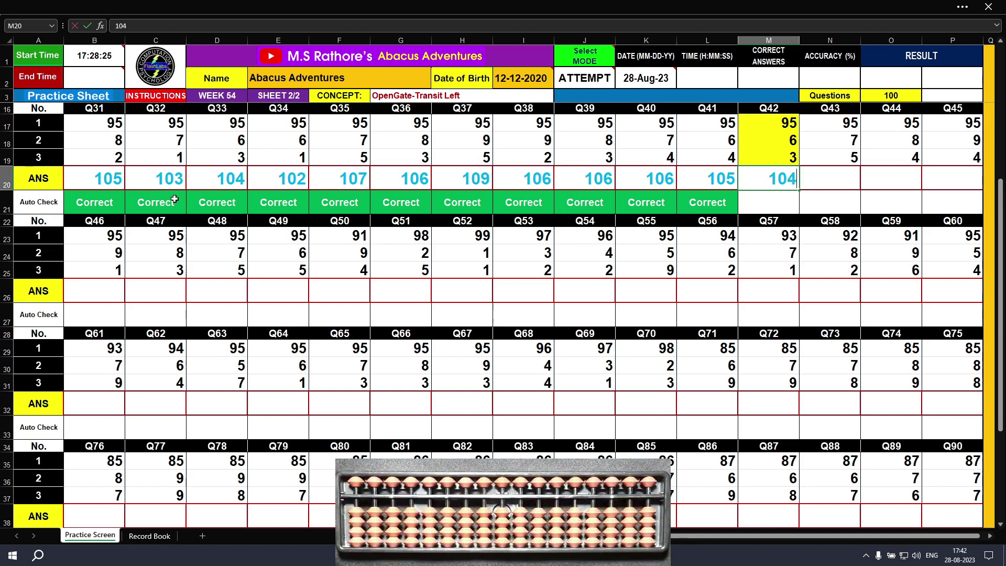
{"action": "key", "text": "Tab"}
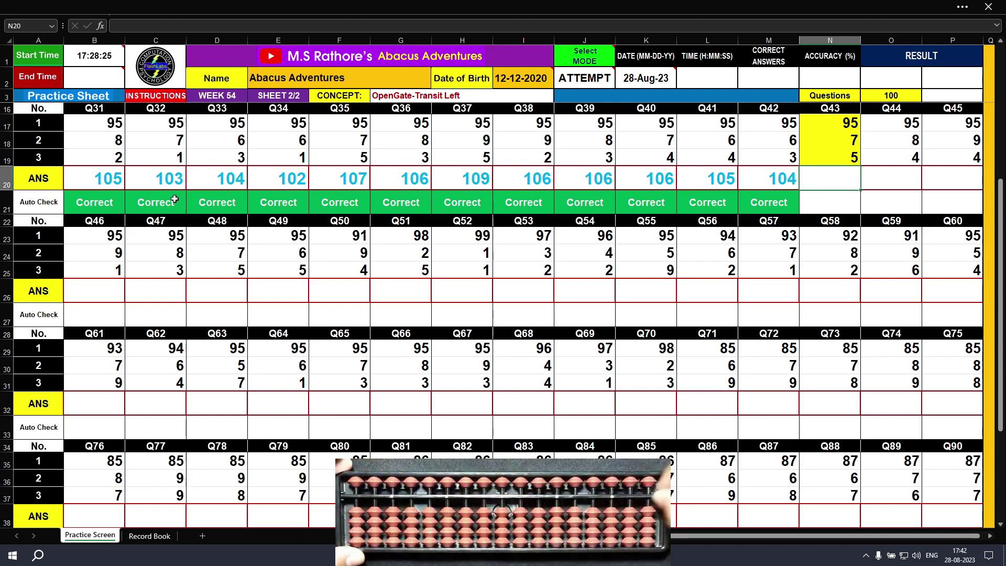
Step: Complete the third answer row by entering 107 for Q43, 107 for Q44 and 108 for Q45
{"action": "type", "text": "107"}
{"action": "key", "text": "Tab"}
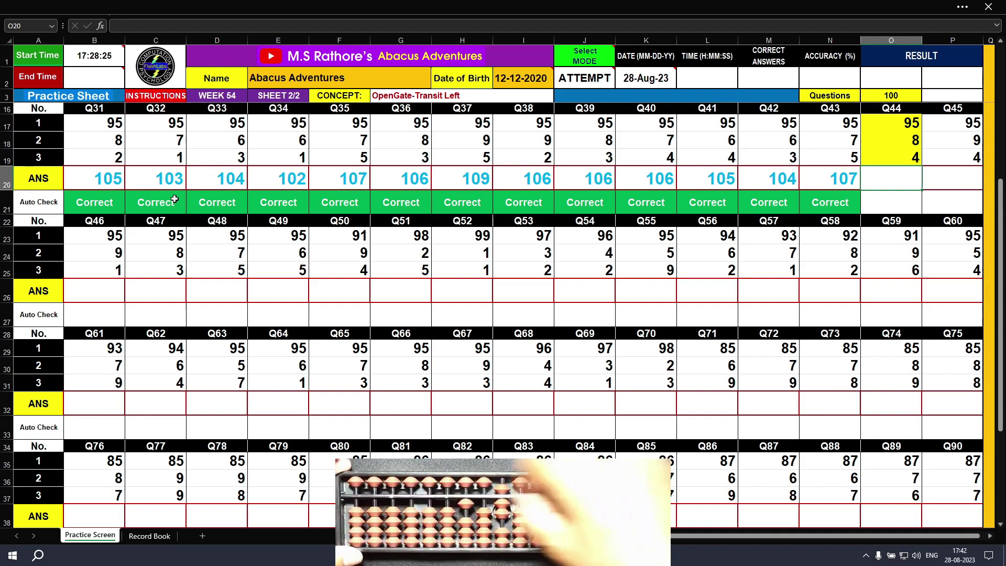
{"action": "type", "text": "107"}
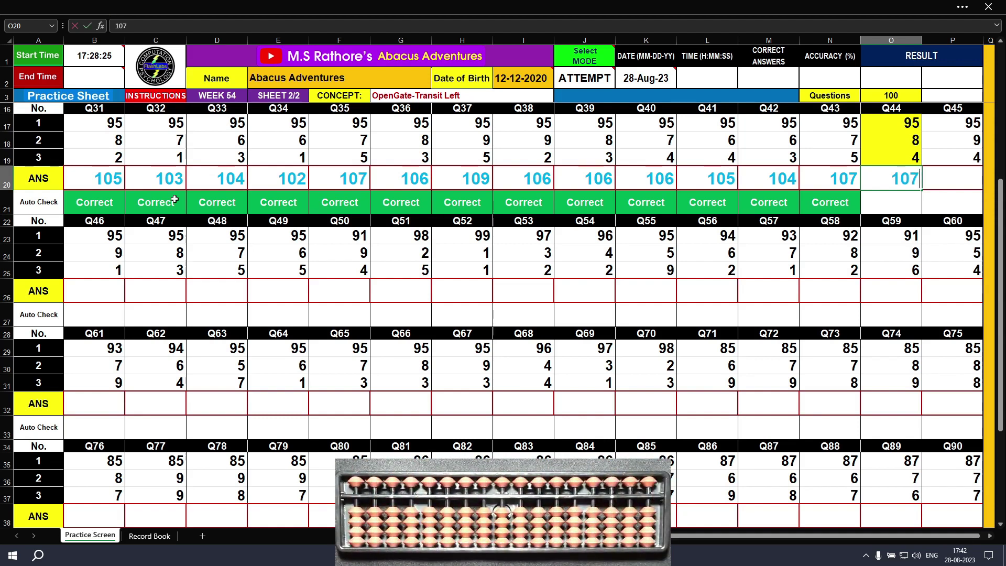
{"action": "key", "text": "Tab"}
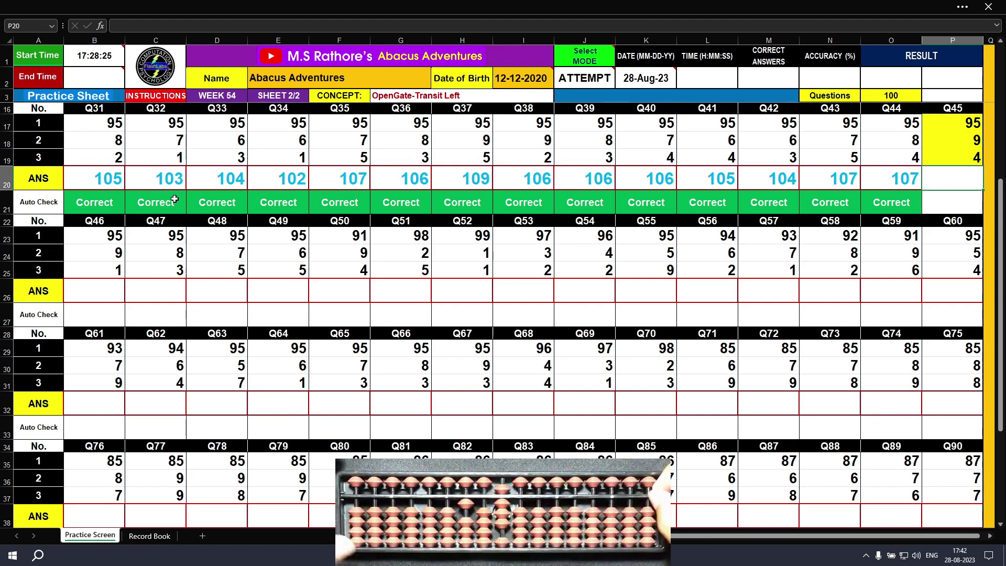
{"action": "type", "text": "108"}
{"action": "key", "text": "Return"}
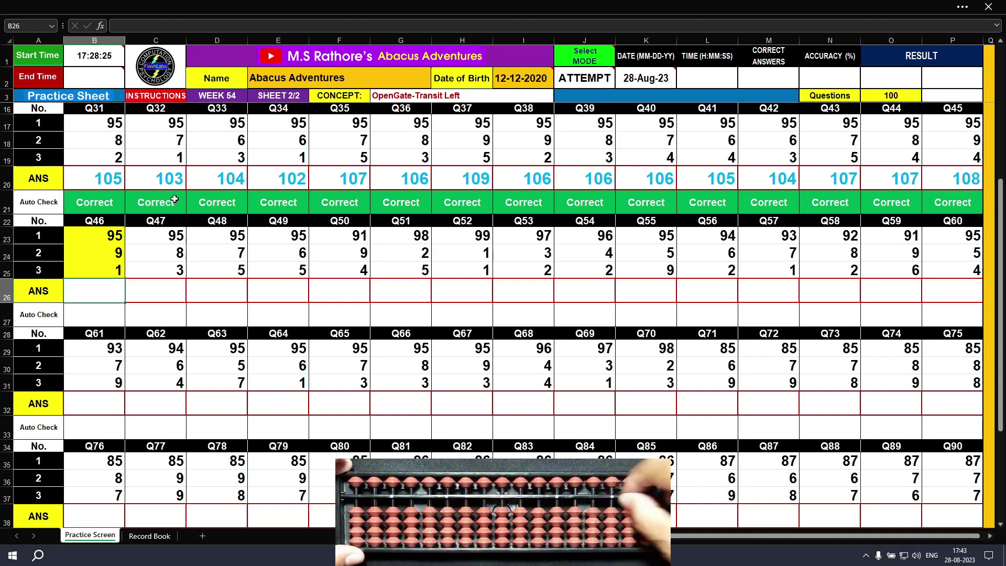
Step: Start the fourth answer row by entering 105 for Q46, 106 for Q47 and 107 for Q48
{"action": "type", "text": "105"}
{"action": "key", "text": "Tab"}
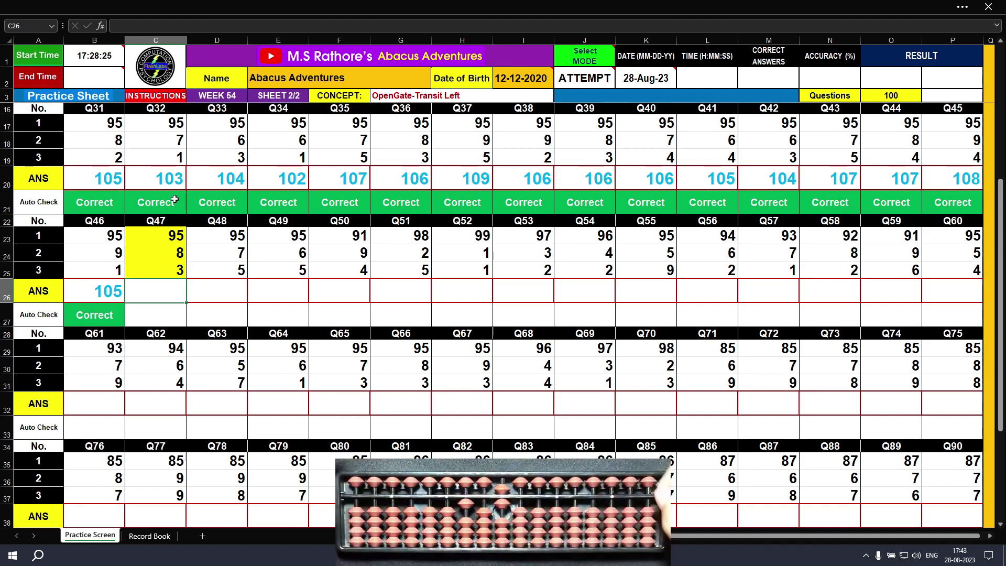
{"action": "type", "text": "106"}
{"action": "key", "text": "Tab"}
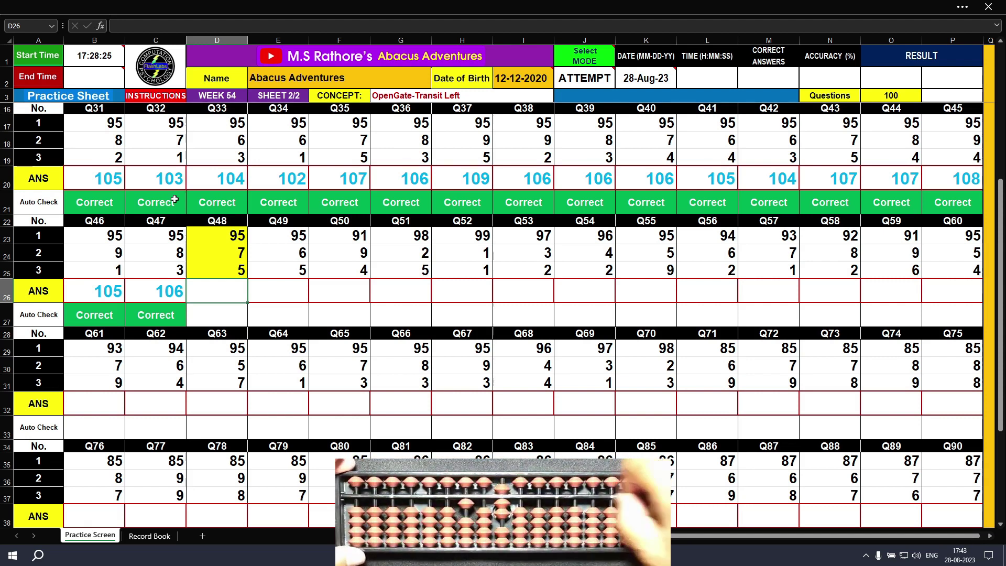
{"action": "type", "text": "107"}
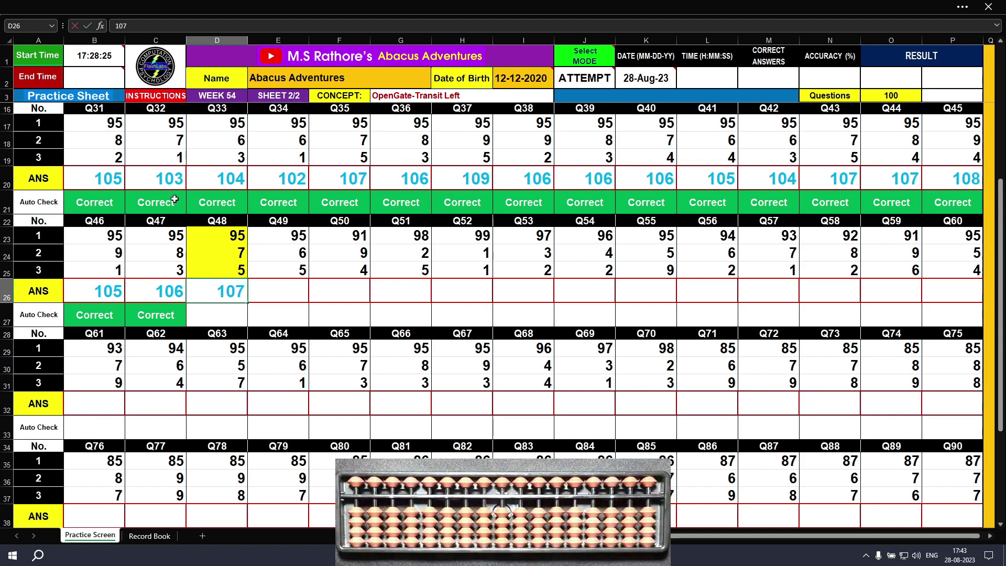
{"action": "key", "text": "Tab"}
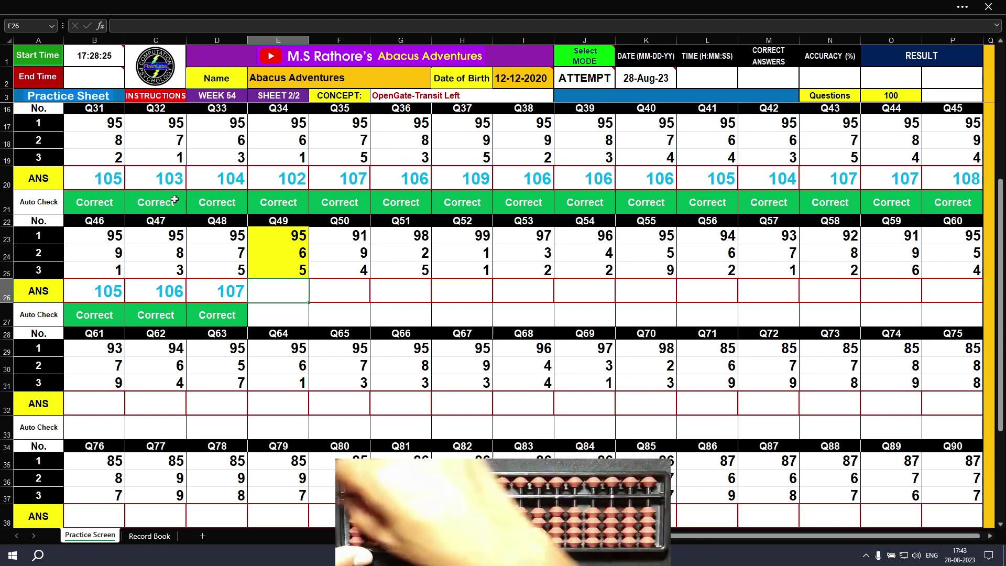
Step: Fill in the answers for Q49 to Q51 in the fourth answer row: 106, 104 and 105
{"action": "type", "text": "106"}
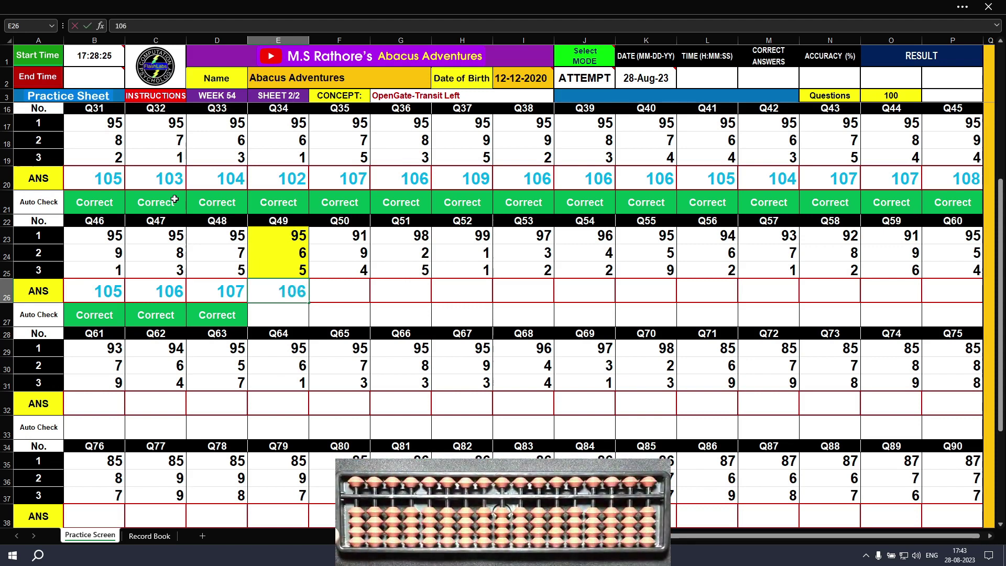
{"action": "key", "text": "Tab"}
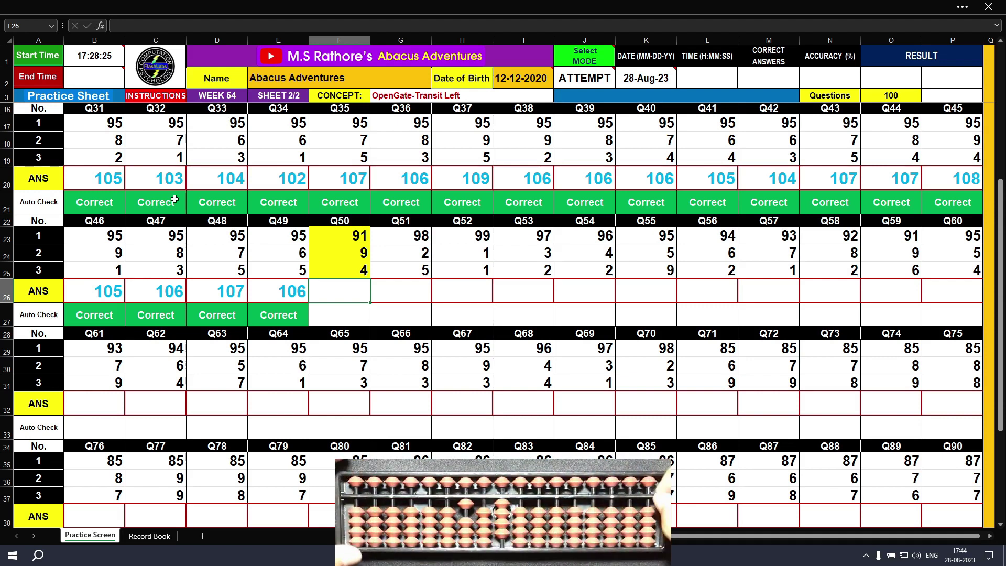
{"action": "type", "text": "104"}
{"action": "key", "text": "Tab"}
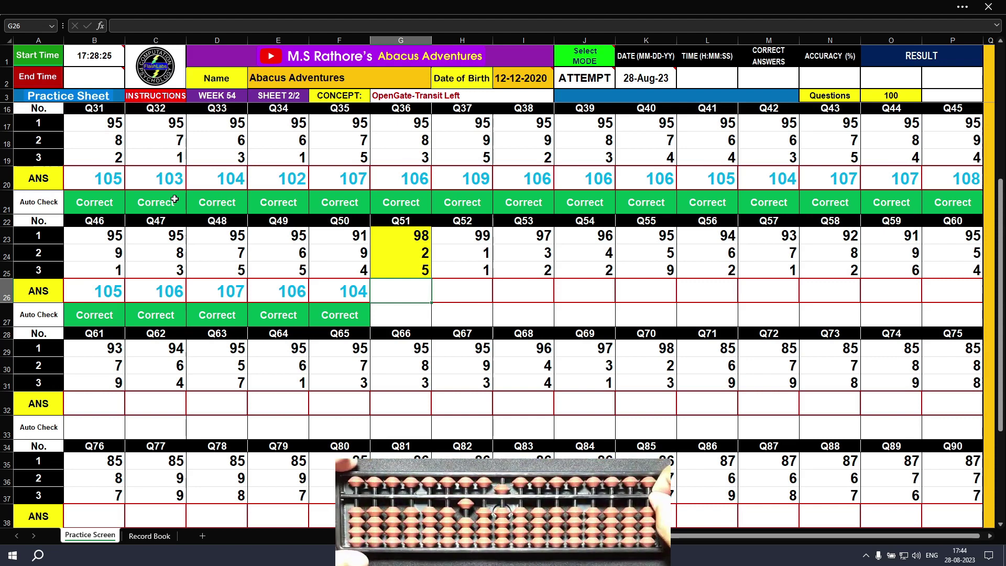
{"action": "type", "text": "105"}
{"action": "key", "text": "Tab"}
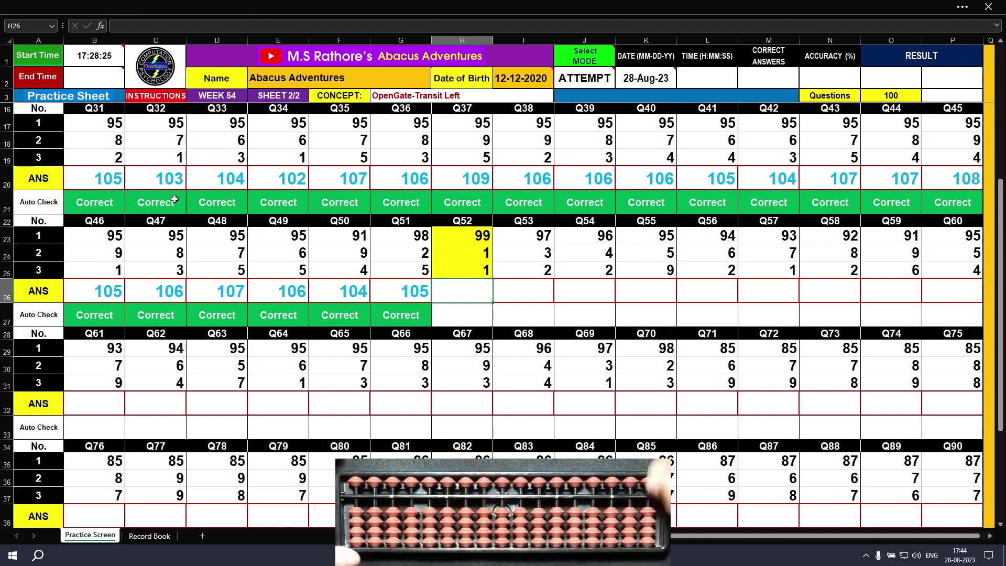
Step: Enter the answers for Q52 to Q54 in the fourth answer row: 101, 102 and 102
{"action": "type", "text": "101"}
{"action": "key", "text": "Tab"}
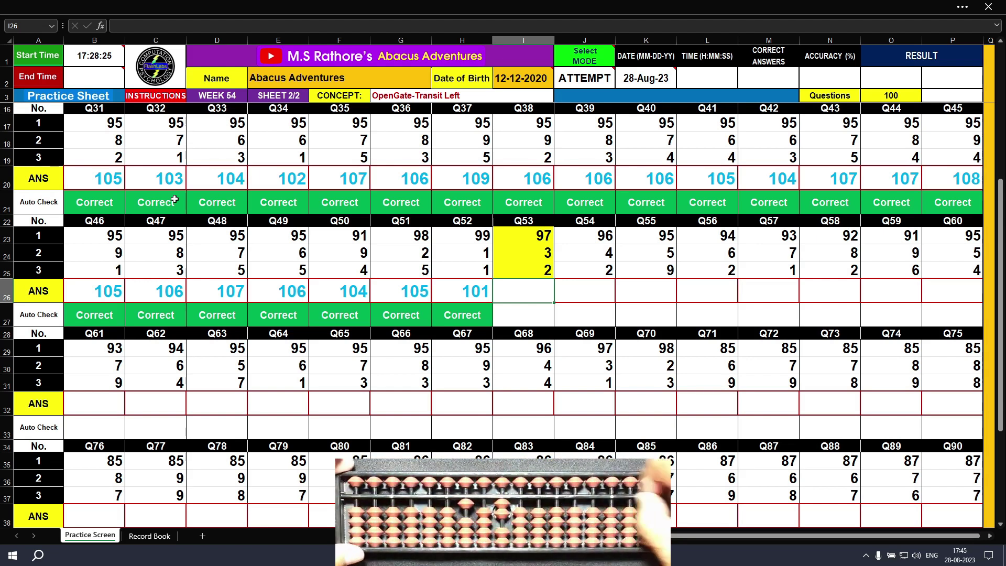
{"action": "type", "text": "102"}
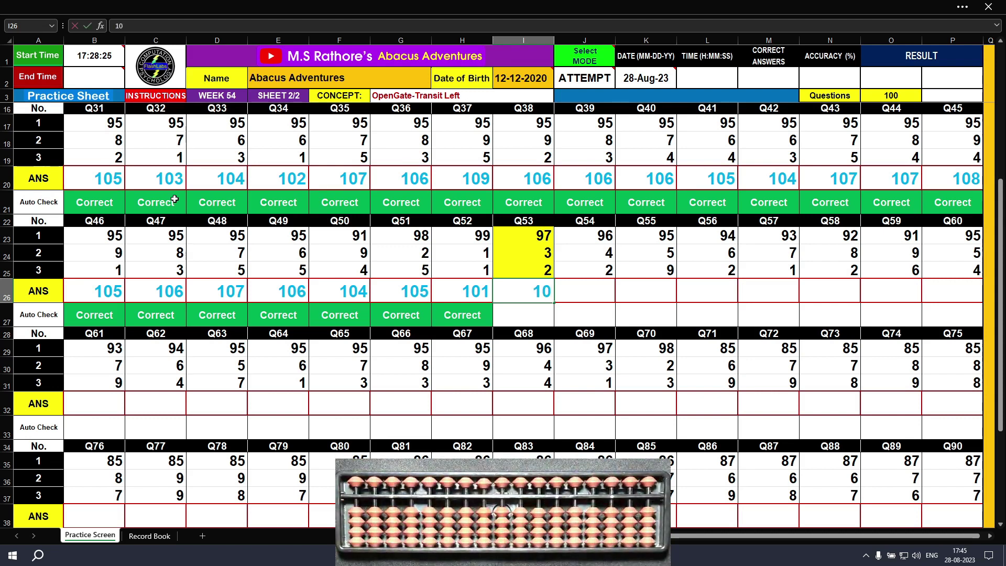
{"action": "key", "text": "Tab"}
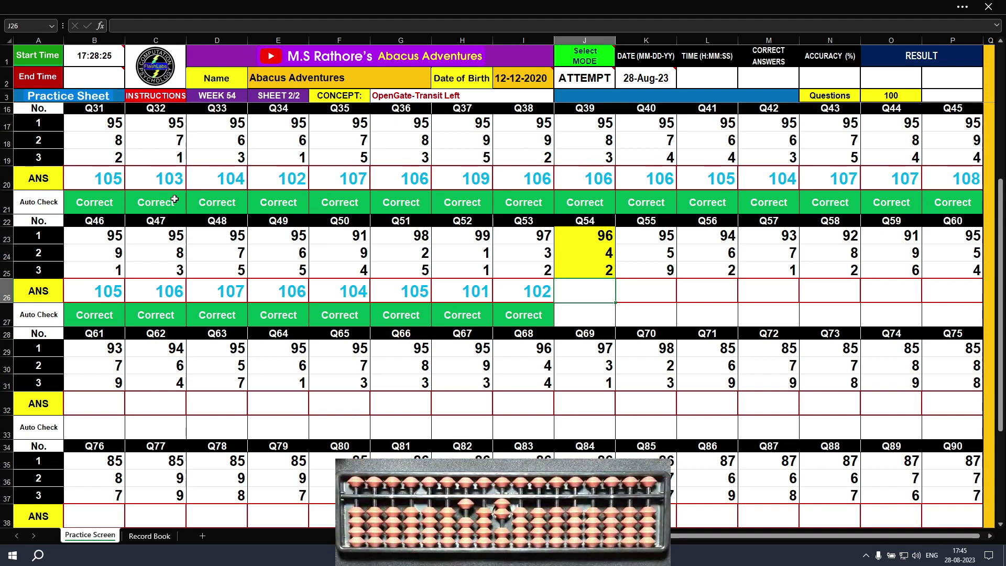
{"action": "type", "text": "102"}
{"action": "key", "text": "Tab"}
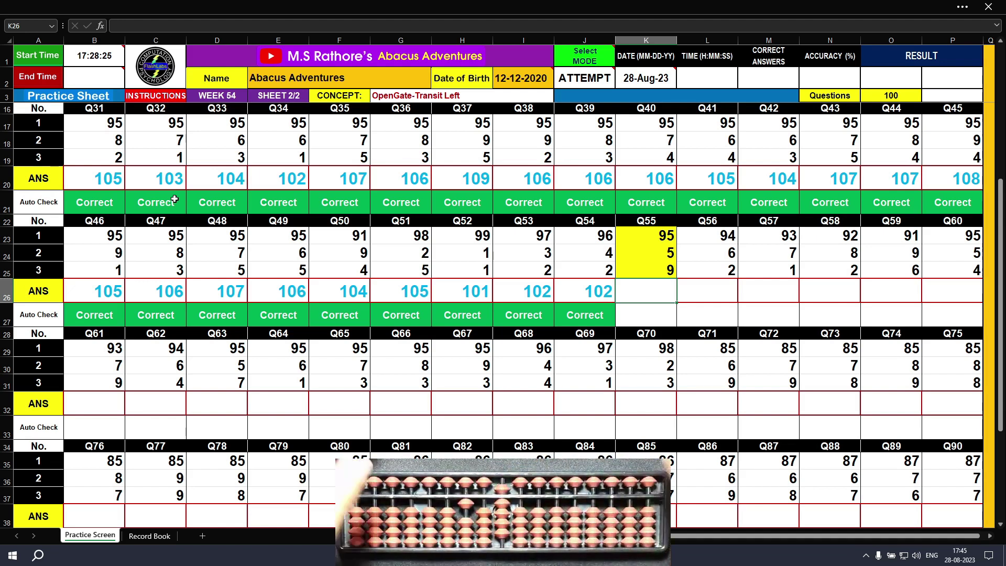
Step: Fill in the answers for Q55 to Q57 in the fourth answer row: 109, 102 and 101
{"action": "type", "text": "109"}
{"action": "key", "text": "Tab"}
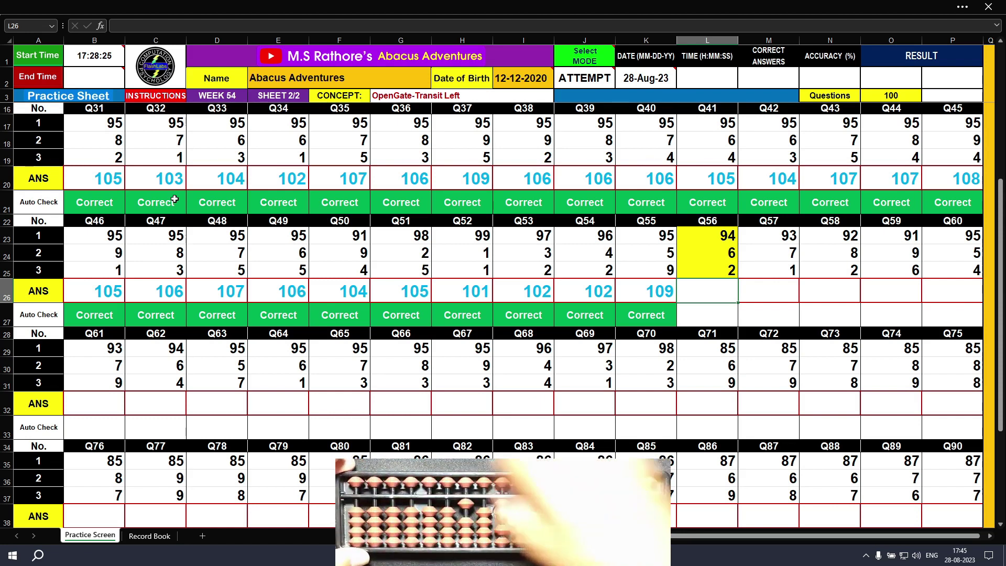
{"action": "type", "text": "102"}
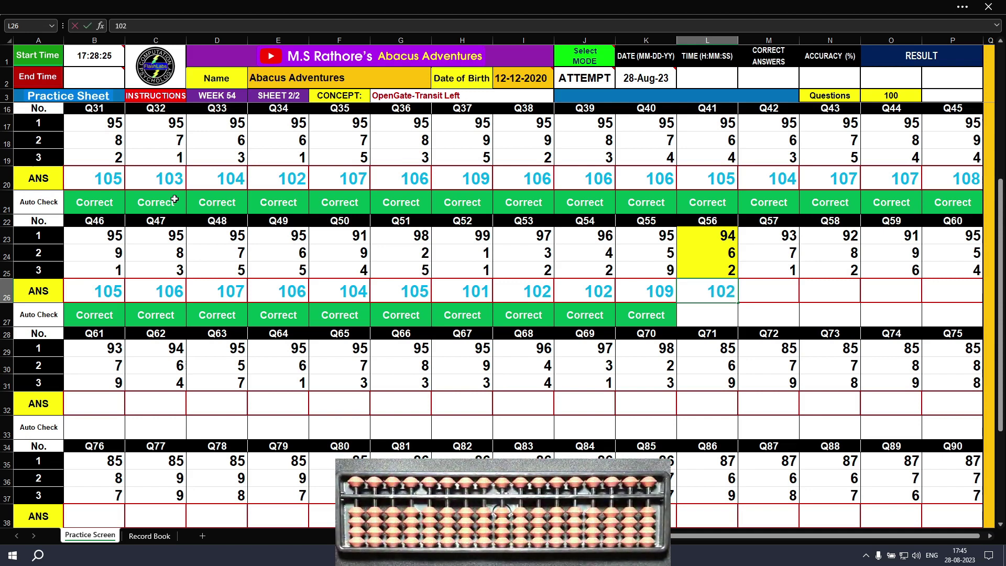
{"action": "key", "text": "Tab"}
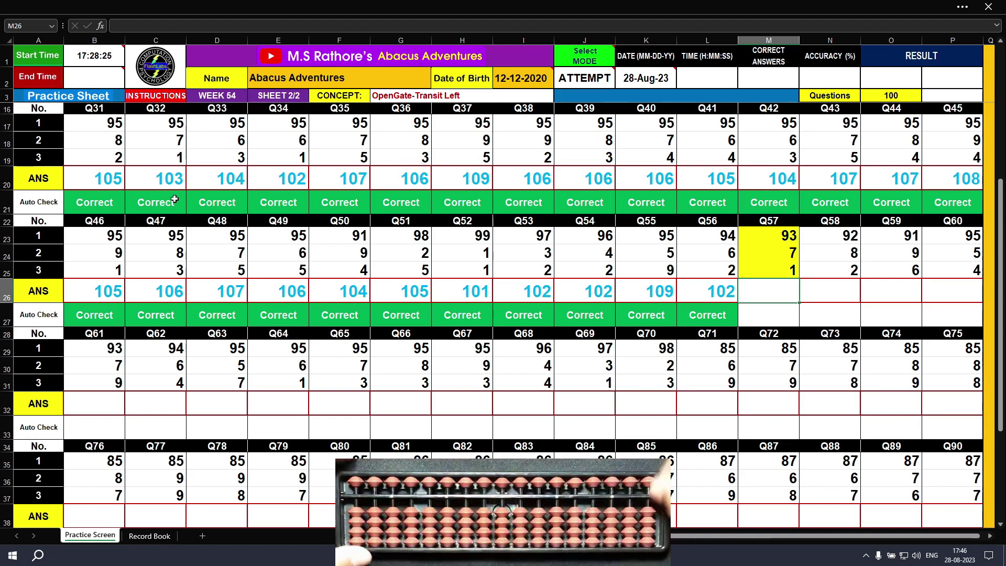
{"action": "type", "text": "101"}
{"action": "key", "text": "Tab"}
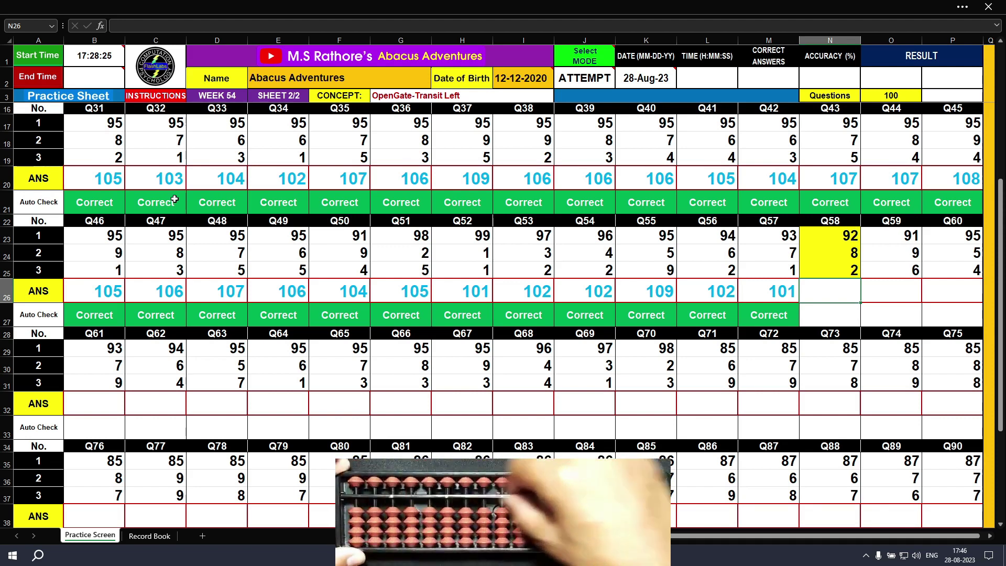
Step: Complete the fourth answer row by entering 102 for Q58, 106 for Q59 and 104 for Q60
{"action": "type", "text": "102"}
{"action": "key", "text": "Tab"}
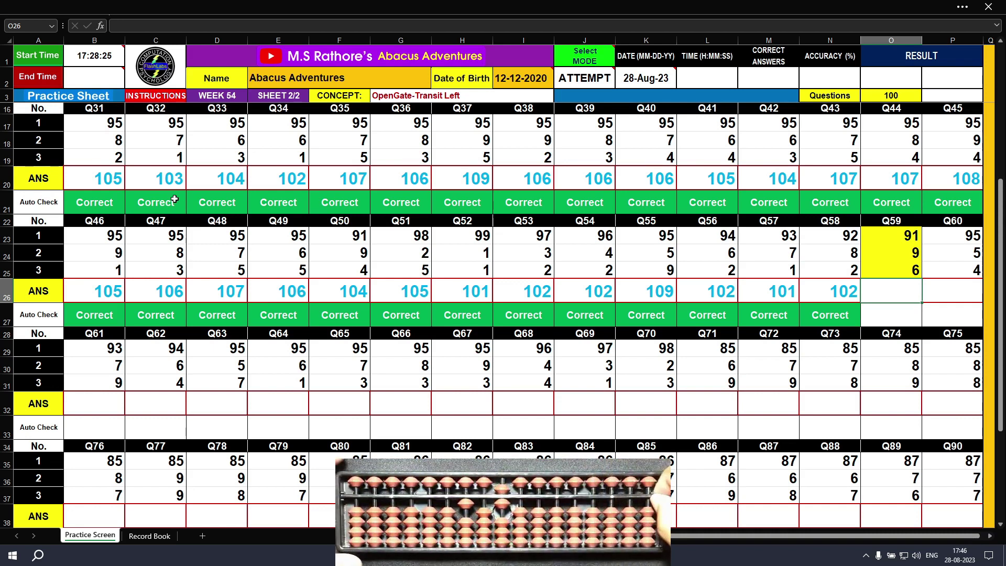
{"action": "type", "text": "106"}
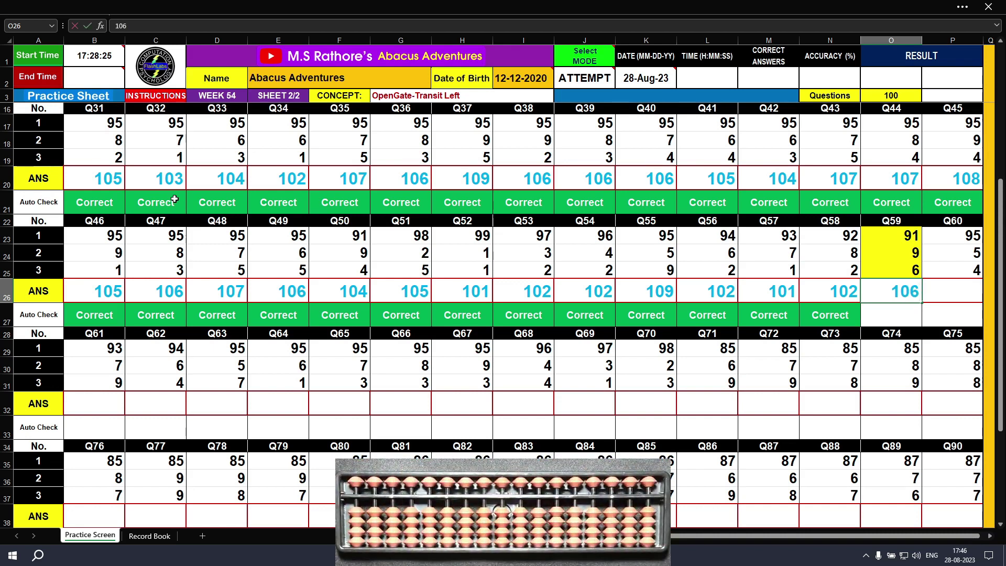
{"action": "key", "text": "Tab"}
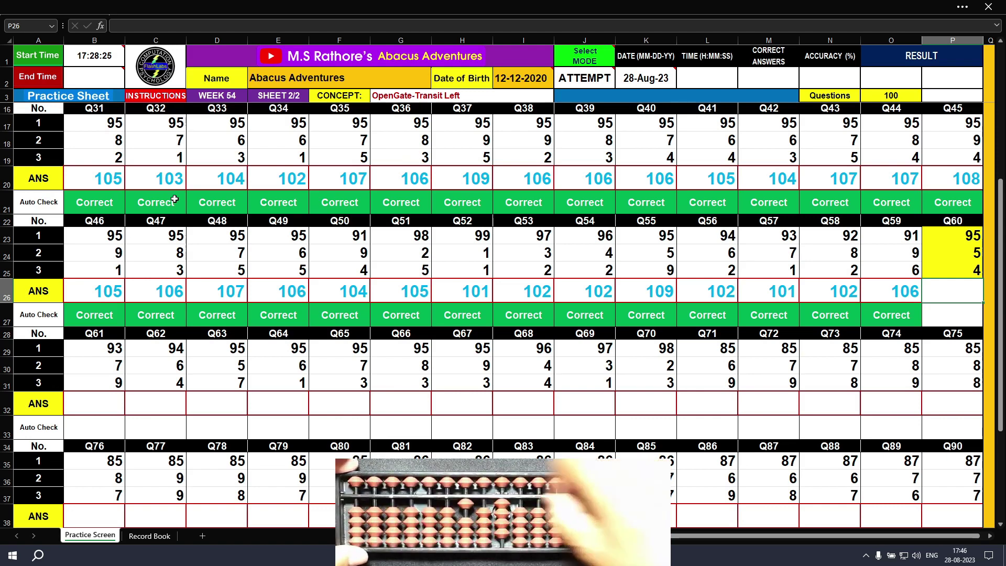
{"action": "type", "text": "104"}
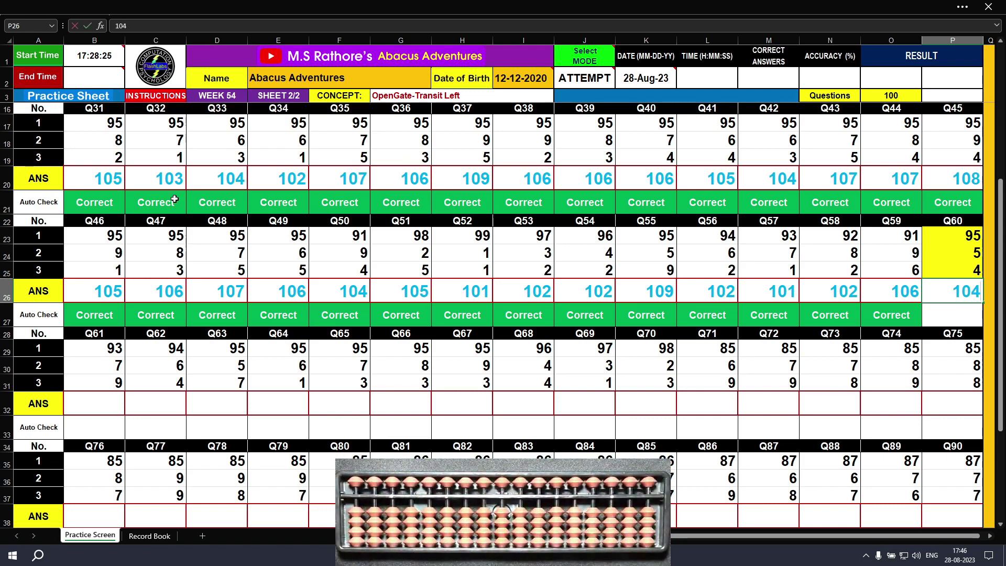
{"action": "key", "text": "Return"}
Step: Start the fifth answer row by entering 109 for Q61, 104 for Q62 and 107 for Q63
{"action": "scroll", "coordinate": [174, 199], "scroll_direction": "down", "scroll_amount": 4}
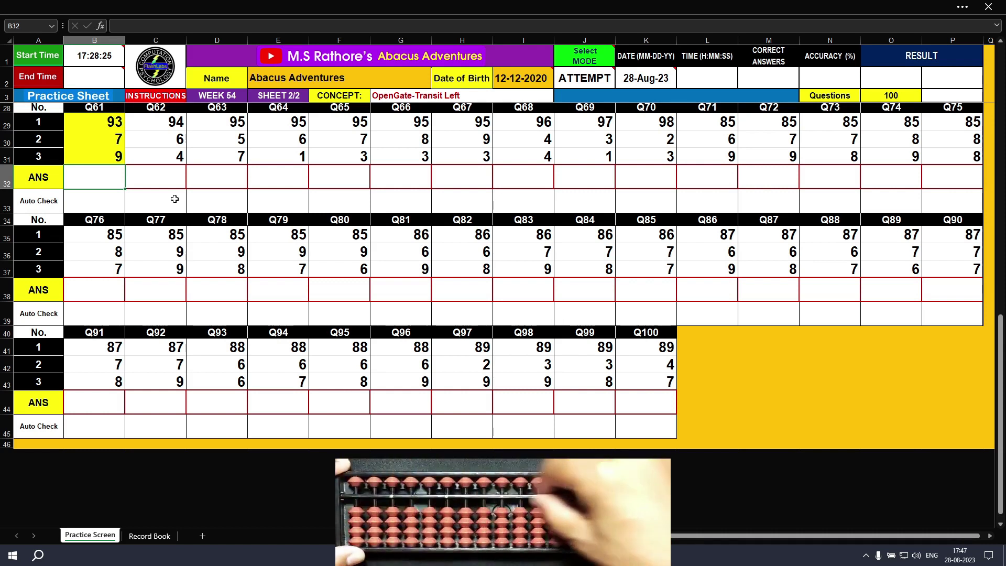
{"action": "type", "text": "109"}
{"action": "key", "text": "Tab"}
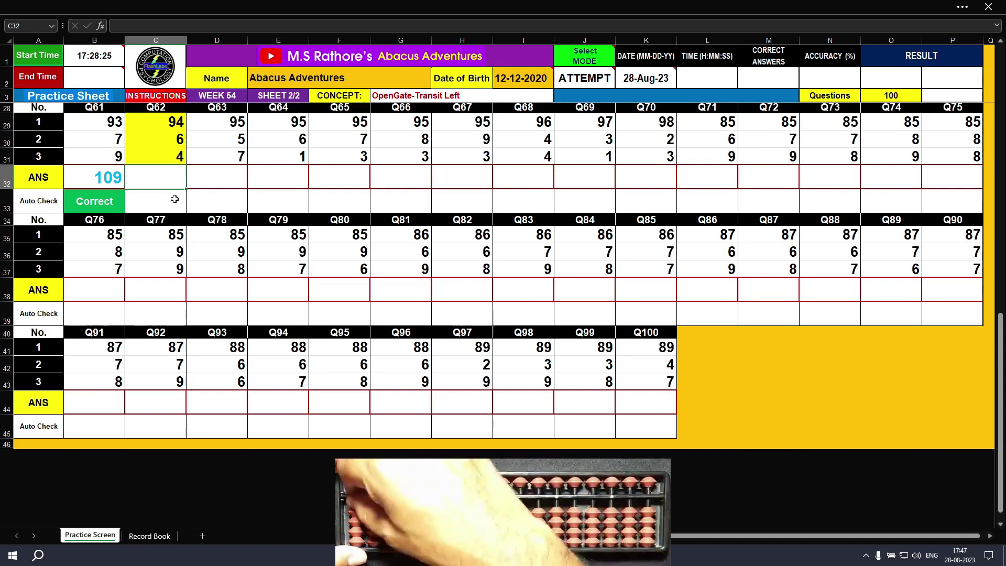
{"action": "type", "text": "104"}
{"action": "key", "text": "Tab"}
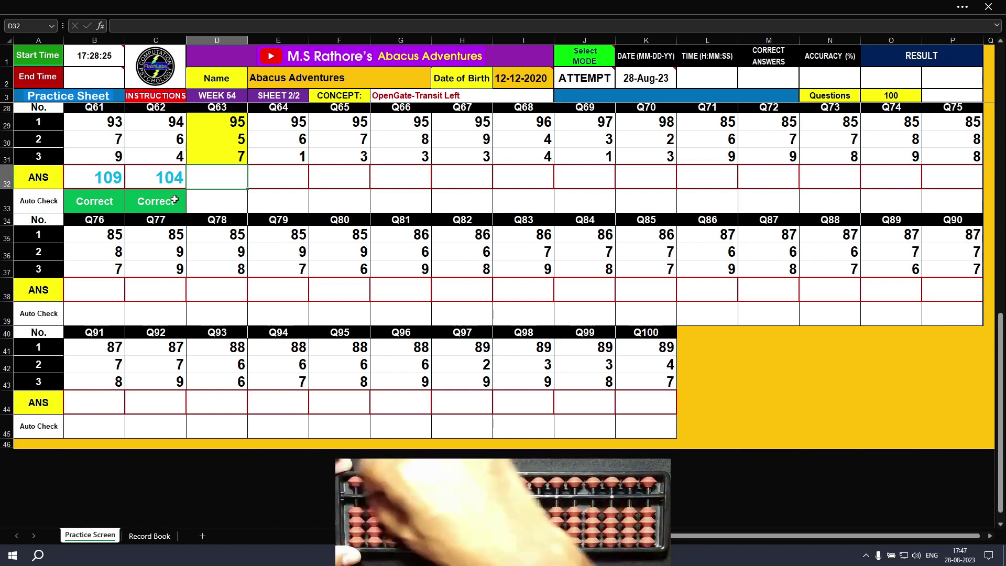
{"action": "type", "text": "107"}
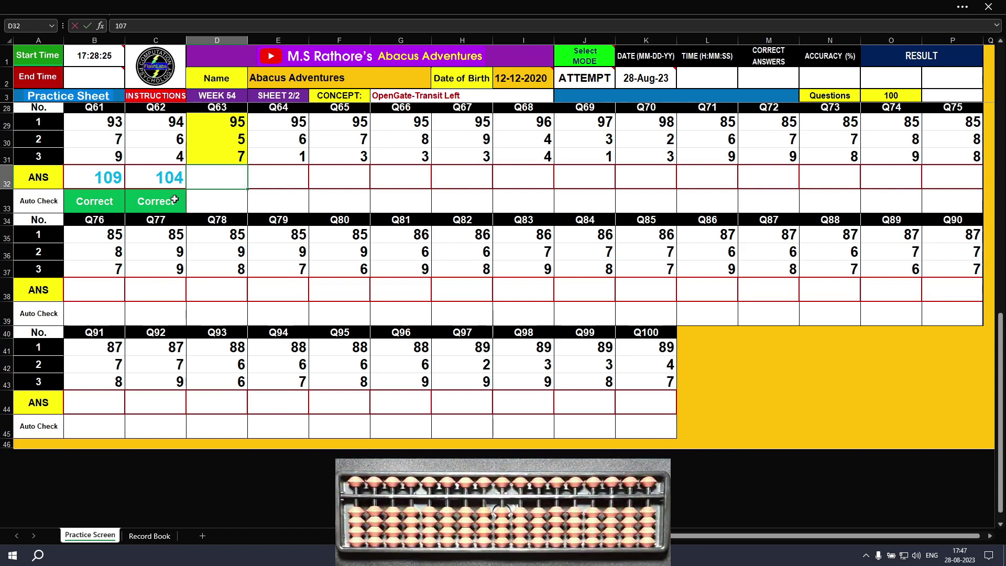
{"action": "key", "text": "Return"}
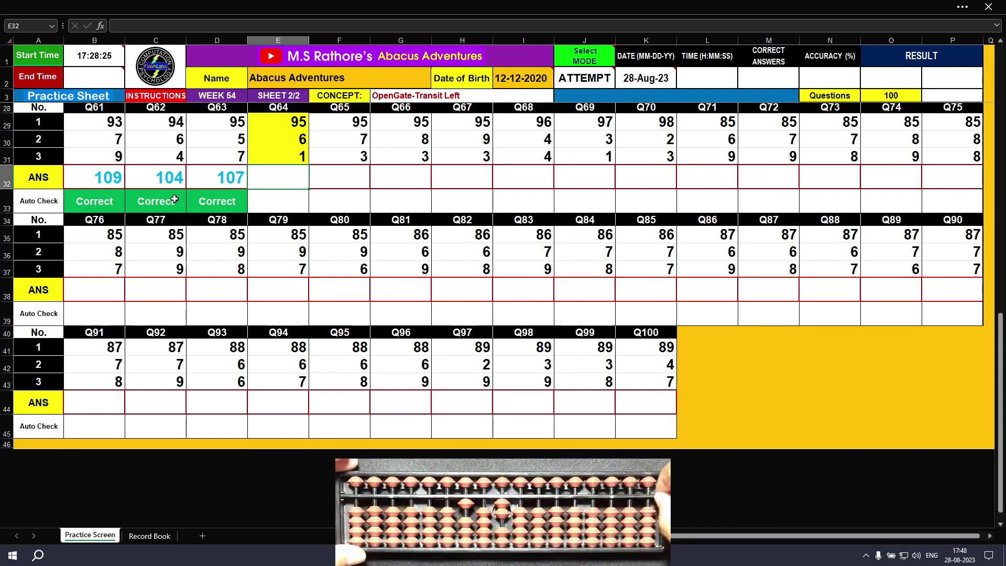
Step: Fill in the answers for Q64 to Q66 in the fifth answer row: 102, 105 and 106
{"action": "type", "text": "102"}
{"action": "key", "text": "Tab"}
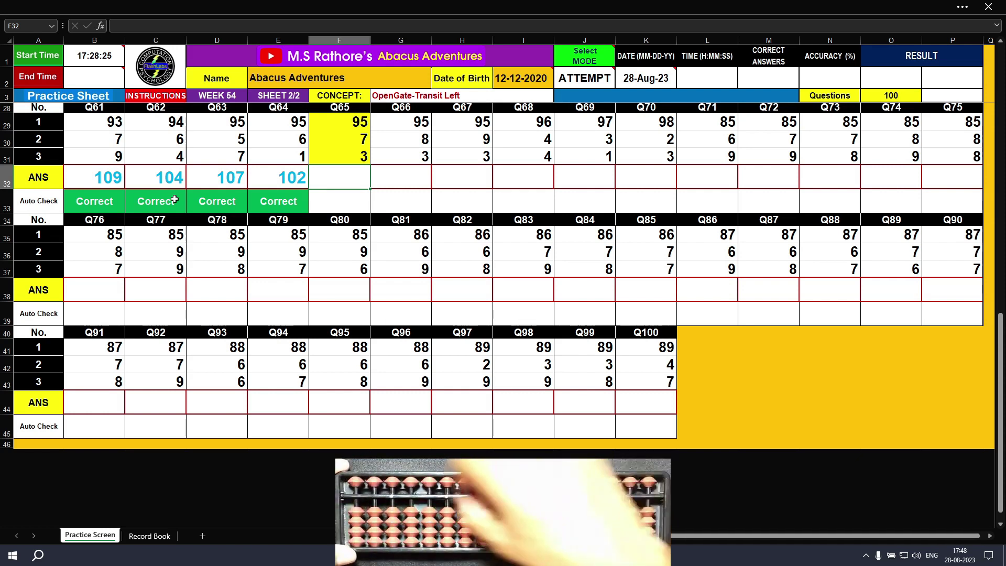
{"action": "type", "text": "105"}
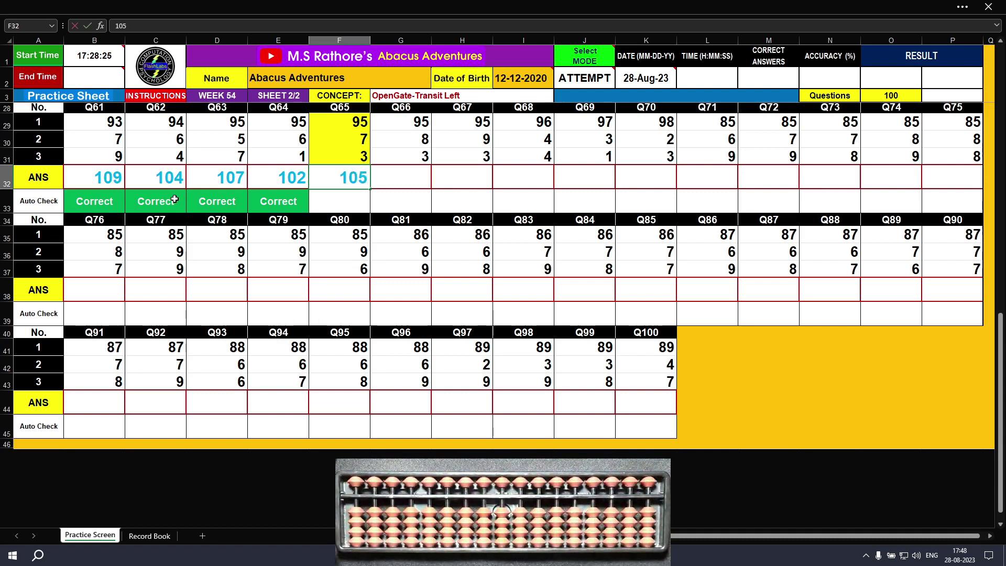
{"action": "key", "text": "Tab"}
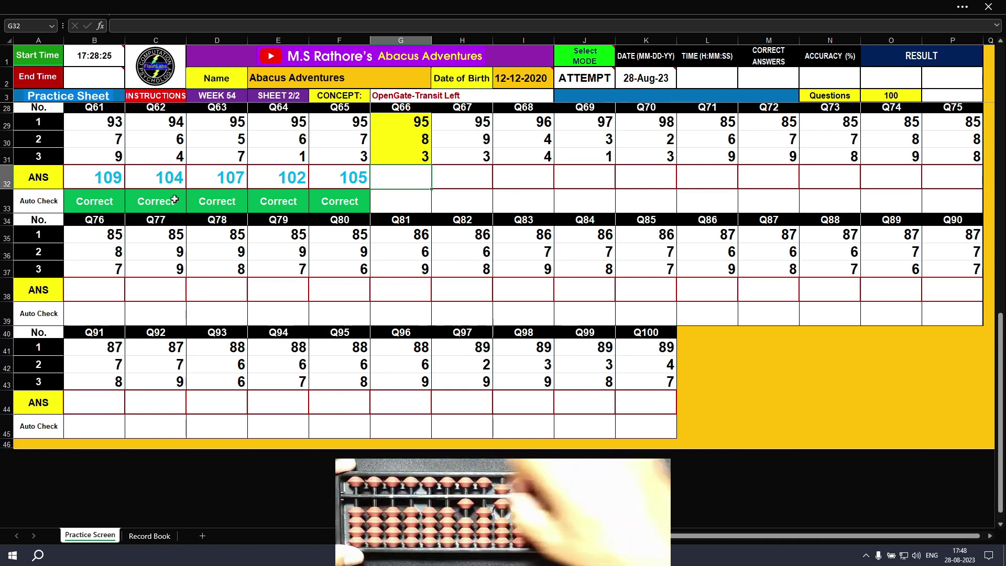
{"action": "type", "text": "106"}
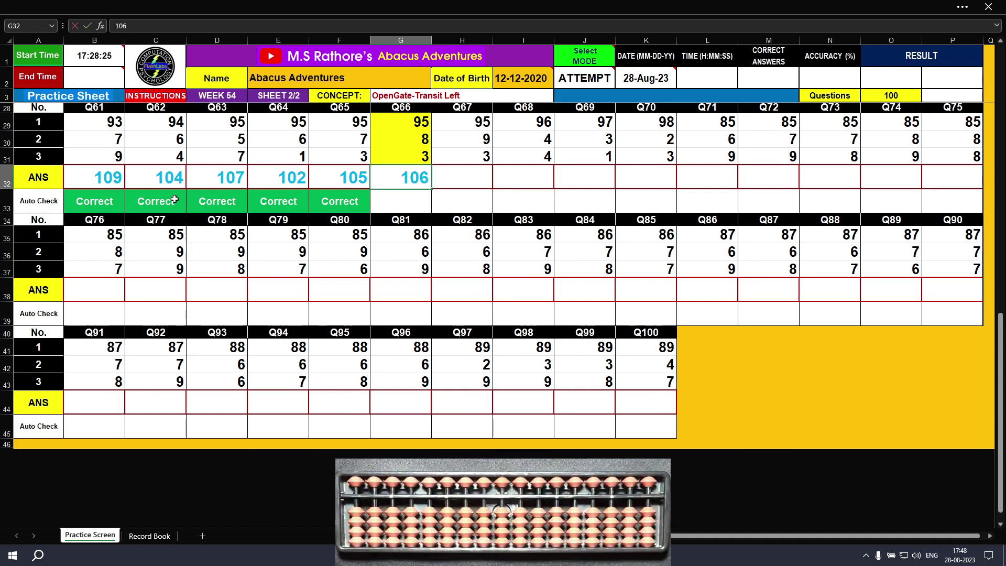
{"action": "key", "text": "Return"}
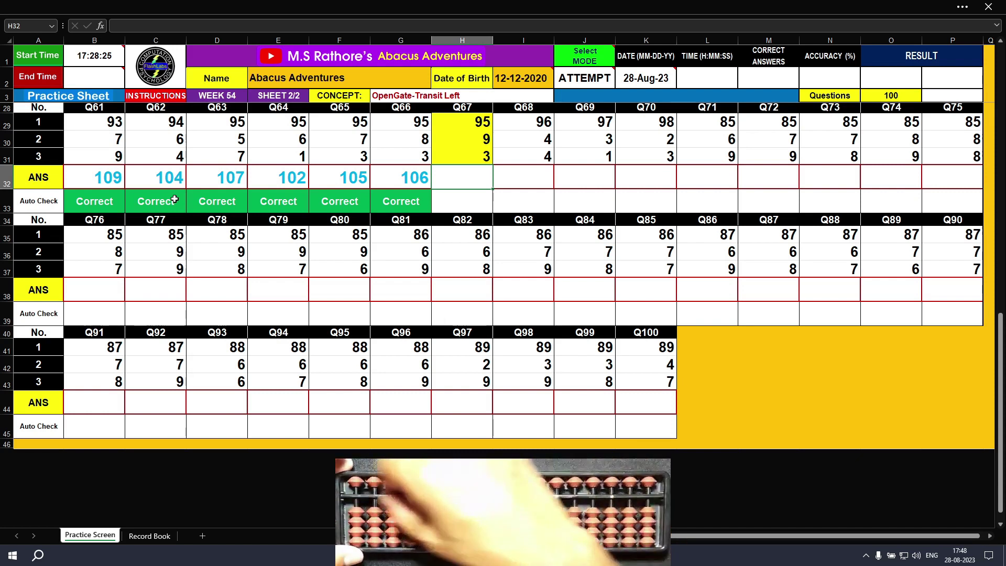
Step: Enter the answers for Q67 to Q69 in the fifth answer row: 107, 104 and 101
{"action": "type", "text": "107"}
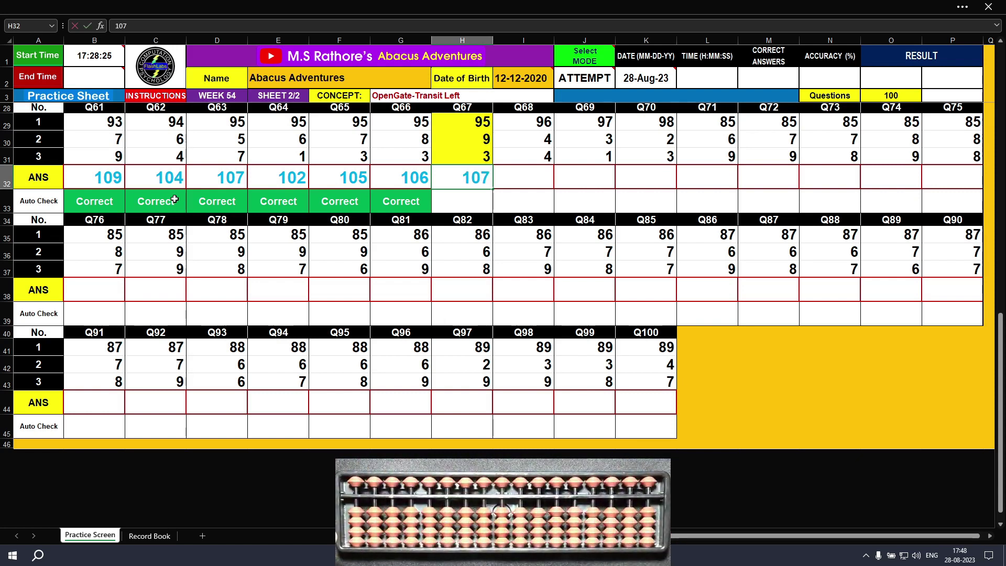
{"action": "key", "text": "Tab"}
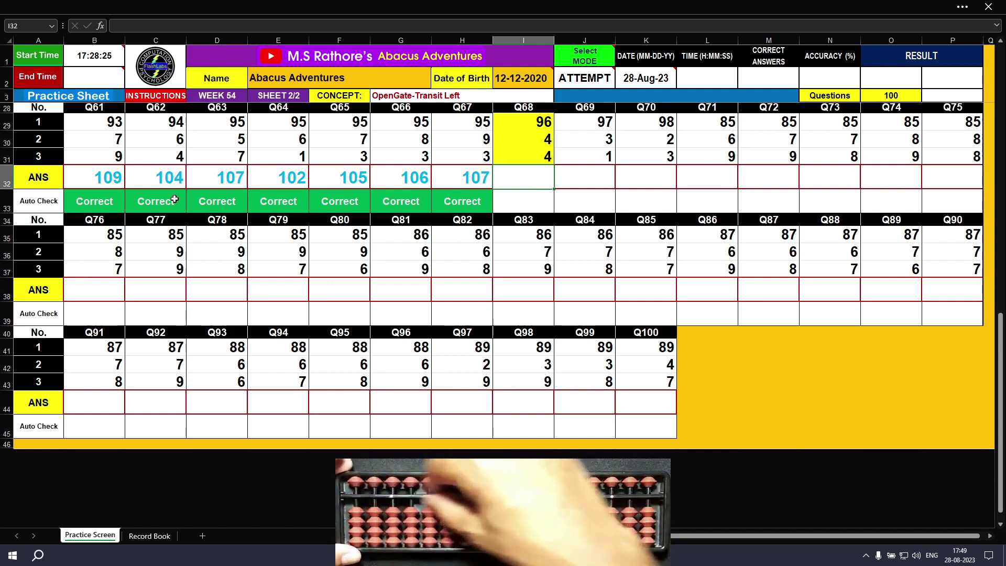
{"action": "type", "text": "104"}
{"action": "key", "text": "Return"}
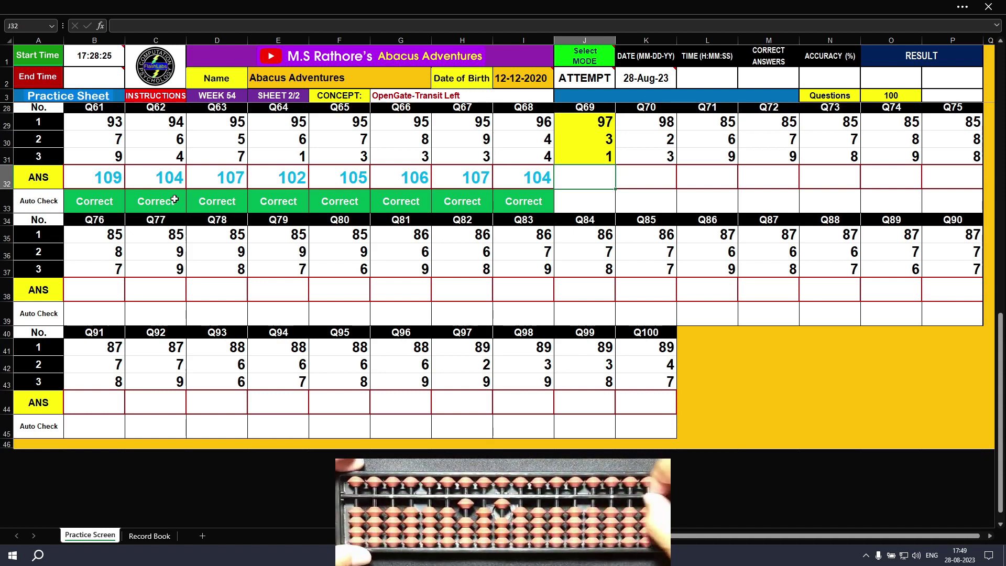
{"action": "type", "text": "101"}
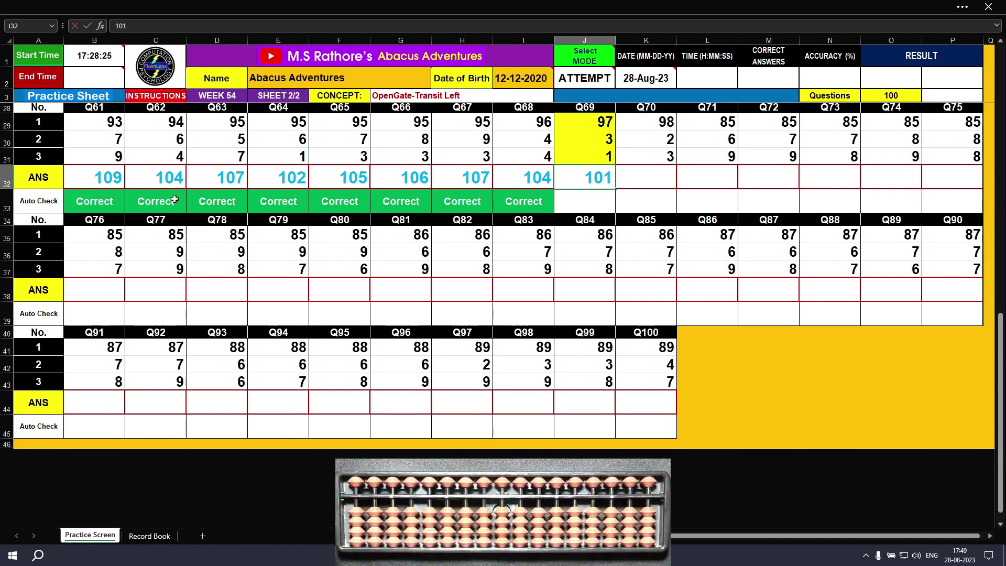
{"action": "key", "text": "Tab"}
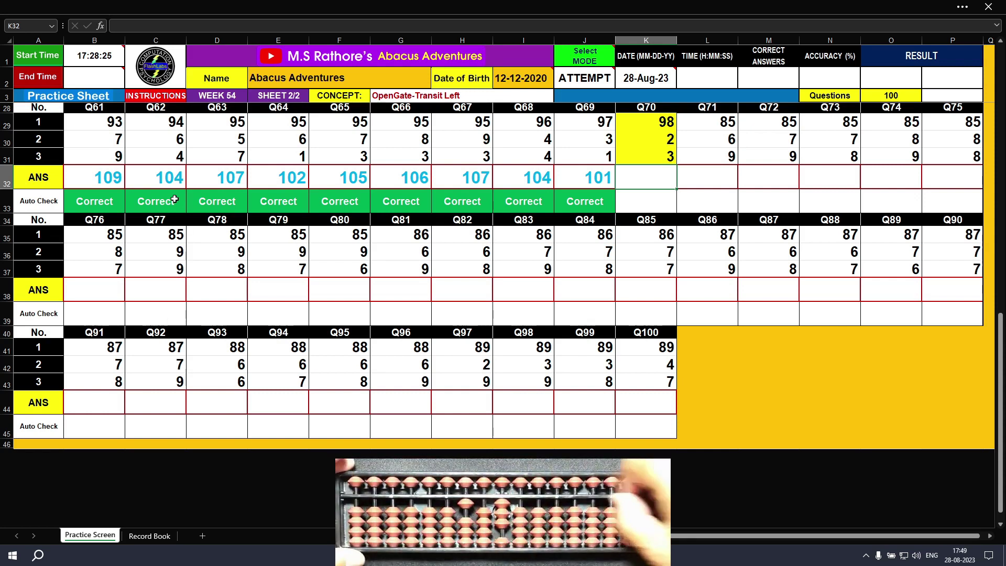
Step: Enter the answers for Q70 to Q72 in the fifth answer row: 103, 100 and 101
{"action": "type", "text": "103"}
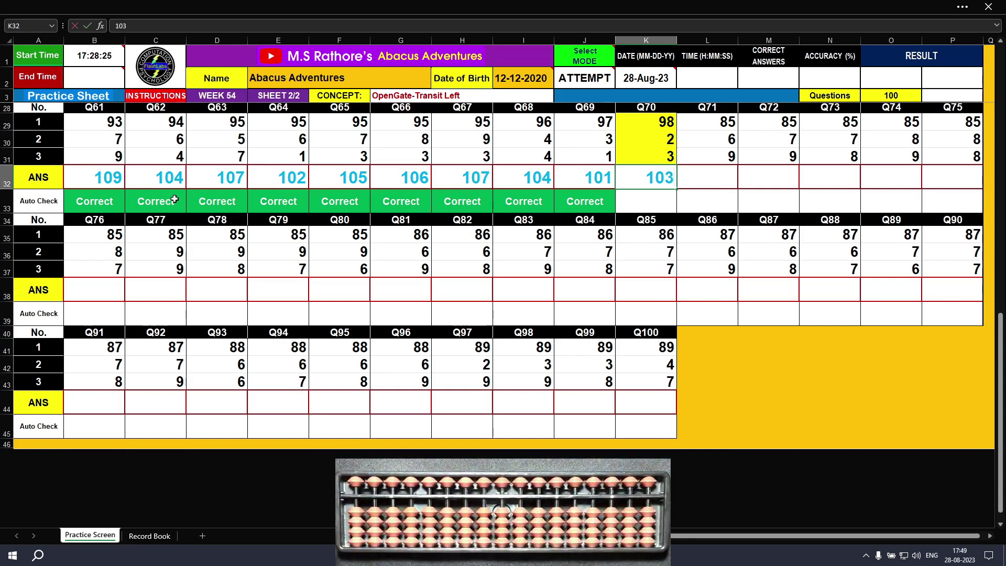
{"action": "key", "text": "Tab"}
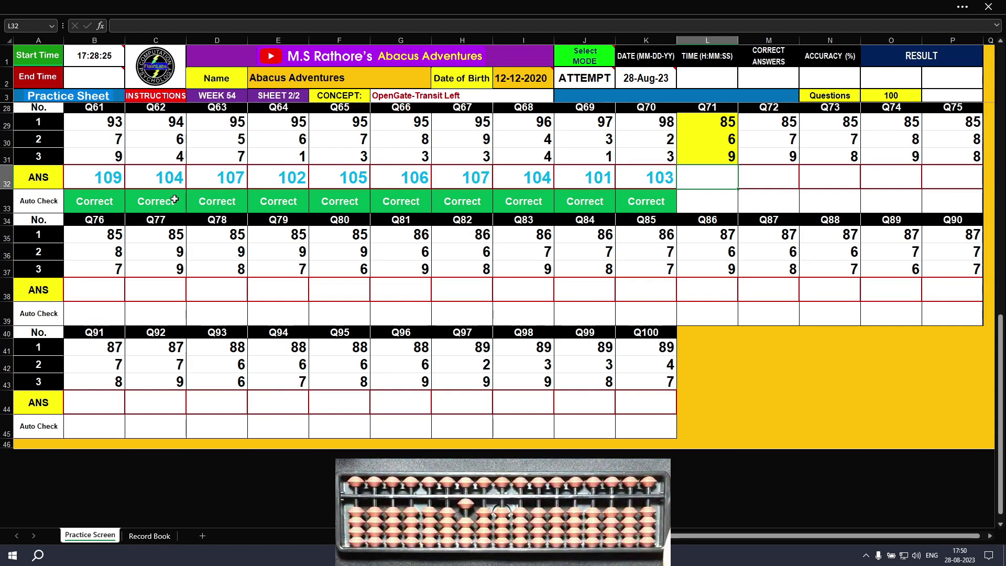
{"action": "type", "text": "100"}
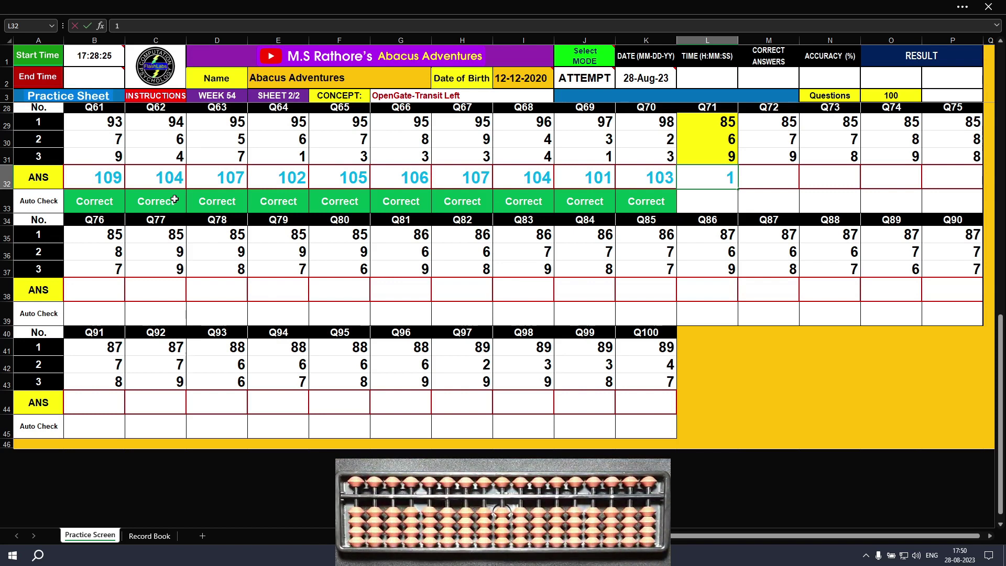
{"action": "key", "text": "Return"}
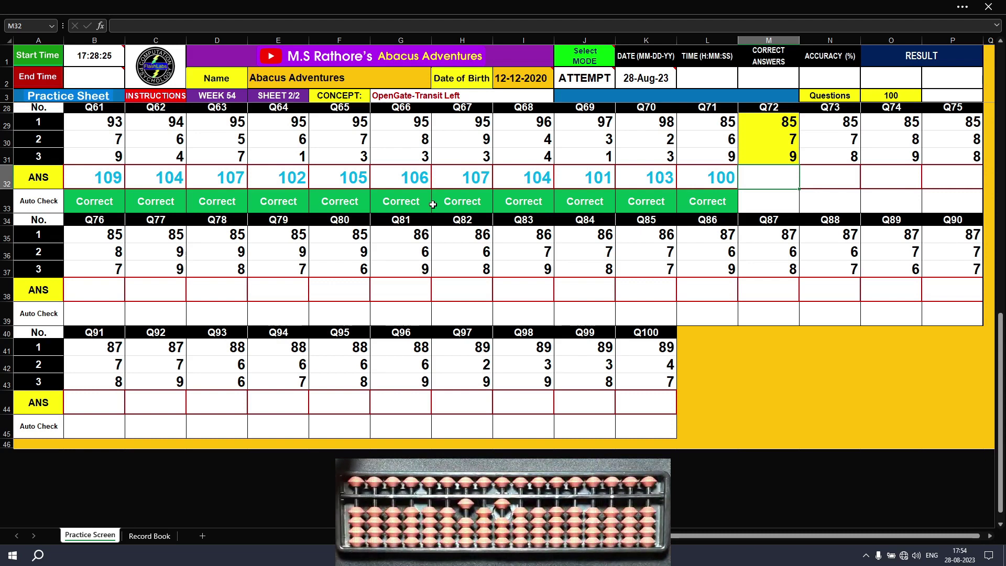
{"action": "type", "text": "101"}
{"action": "key", "text": "Tab"}
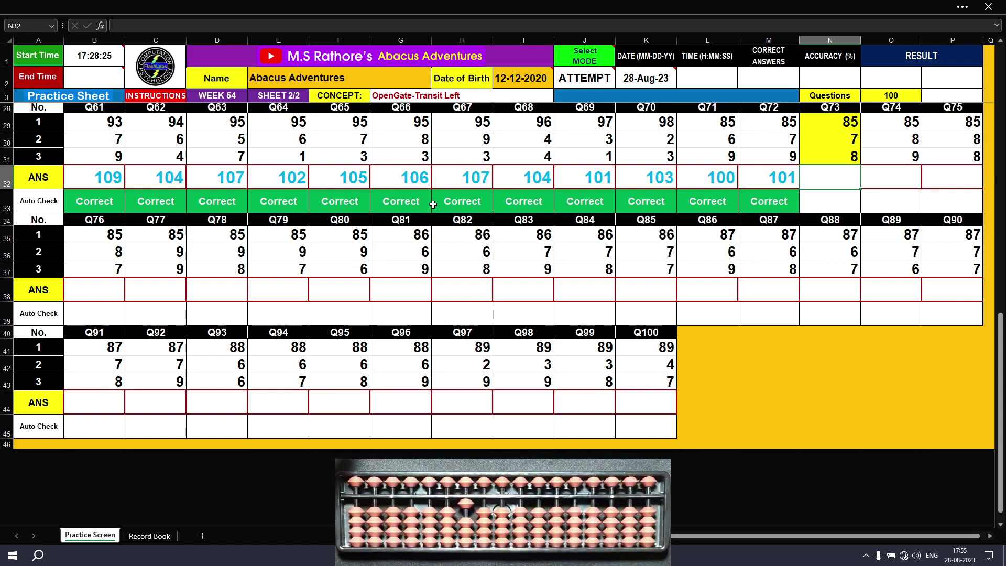
Step: Complete the fifth answer row by entering 100 for Q73, 102 for Q74 and 101 for Q75
{"action": "type", "text": "100"}
{"action": "key", "text": "Tab"}
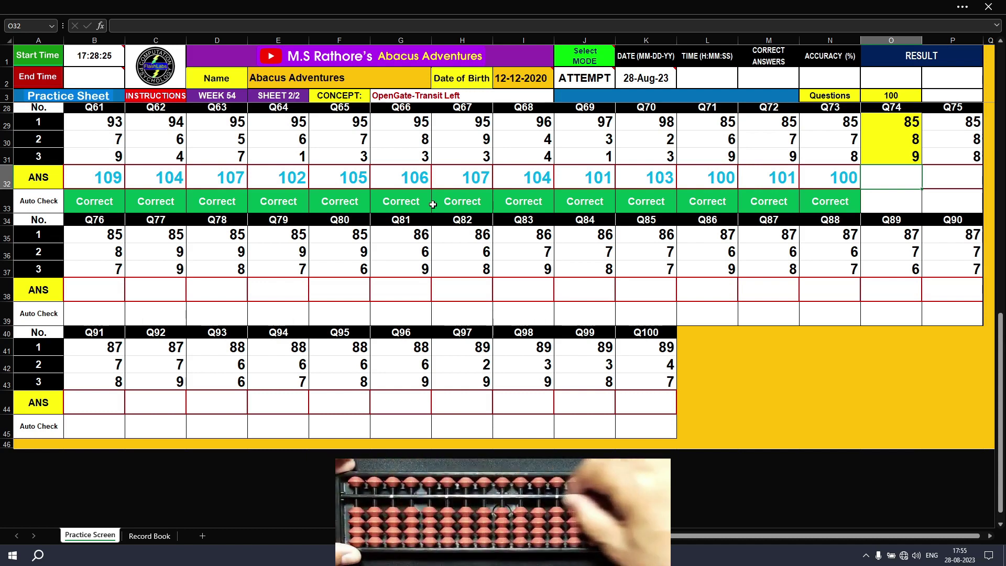
{"action": "type", "text": "102"}
{"action": "key", "text": "Tab"}
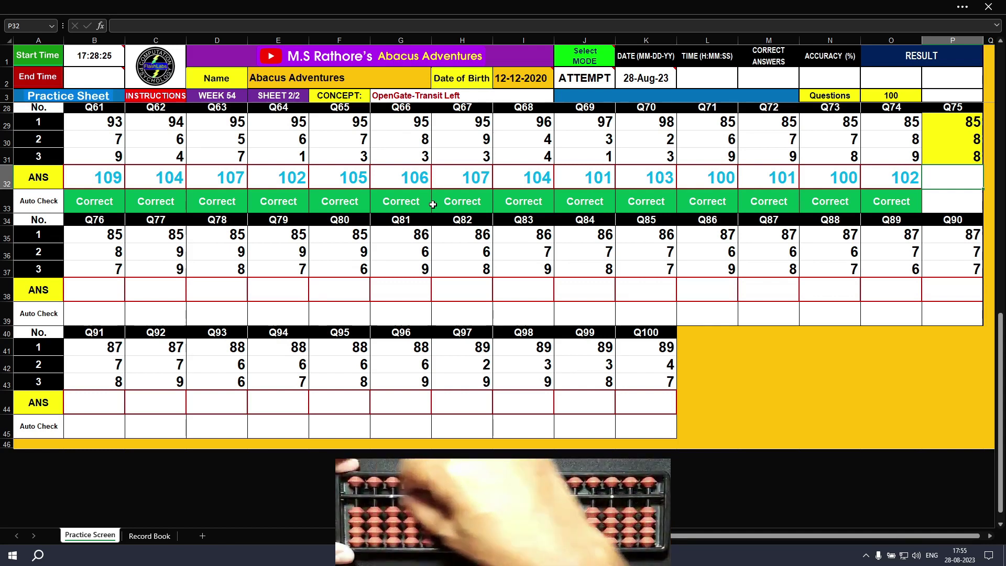
{"action": "type", "text": "101"}
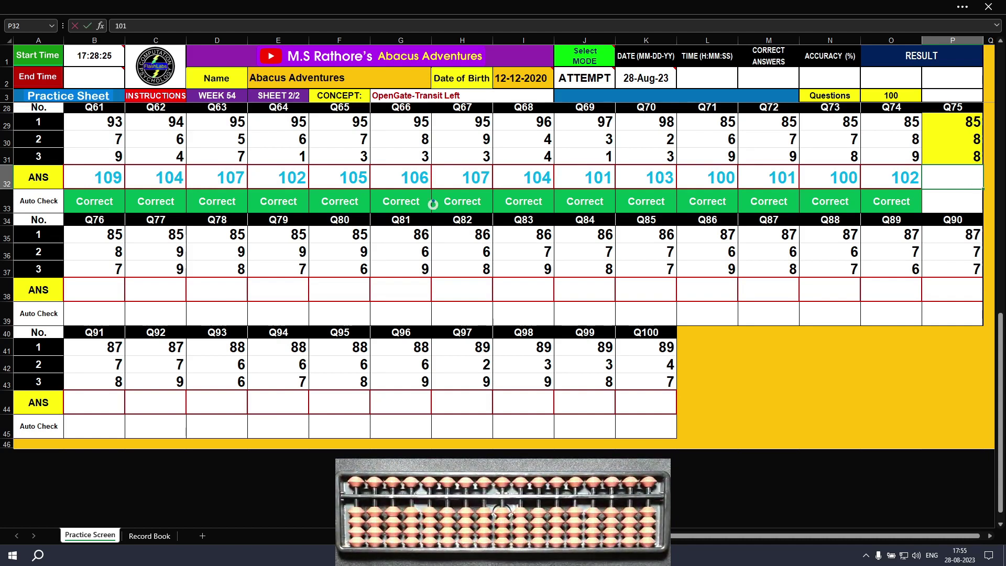
{"action": "key", "text": "Return"}
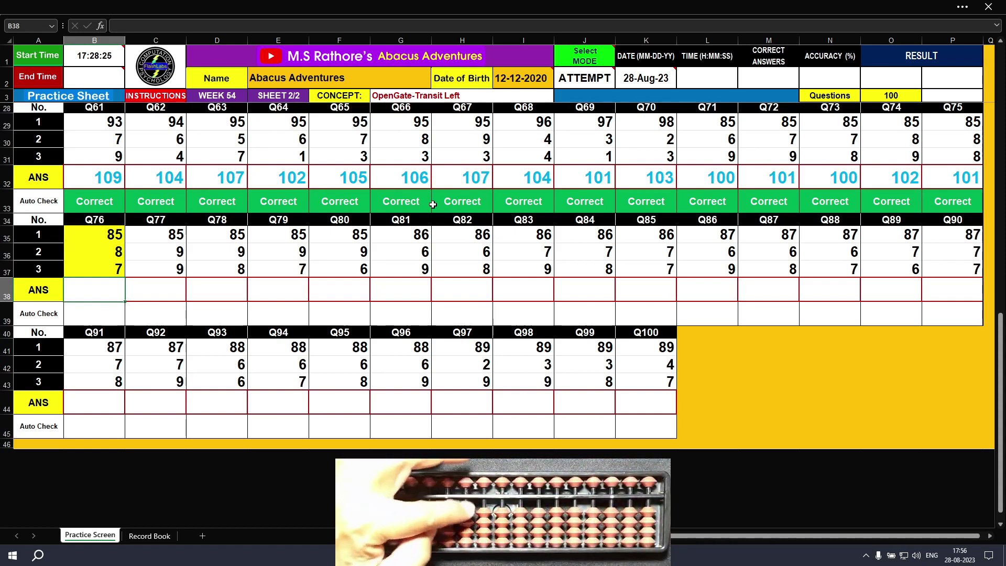
Step: Start the sixth answer row by entering 100 for Q76, 103 for Q77 and 102 for Q78
{"action": "type", "text": "100"}
{"action": "key", "text": "Tab"}
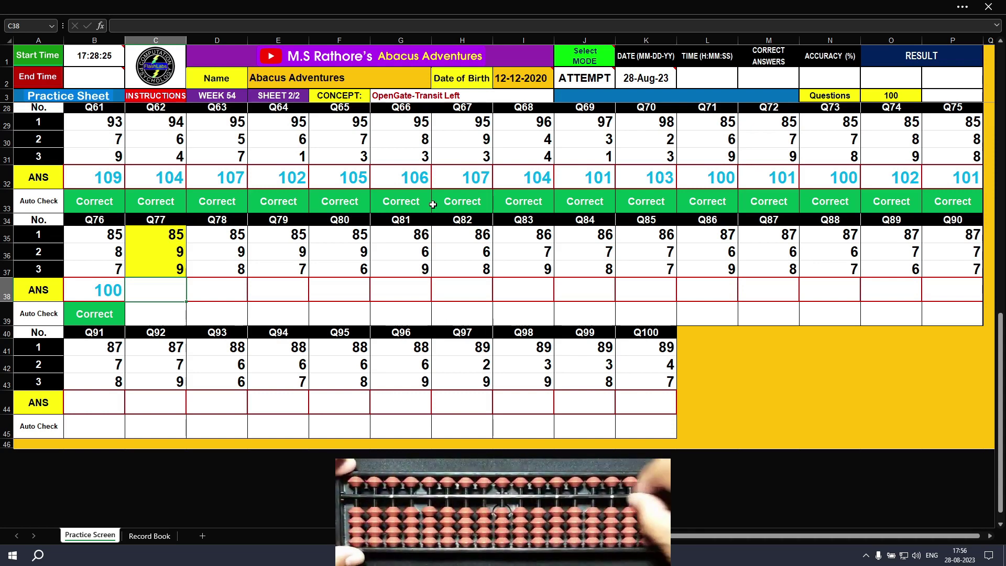
{"action": "type", "text": "103"}
{"action": "key", "text": "Tab"}
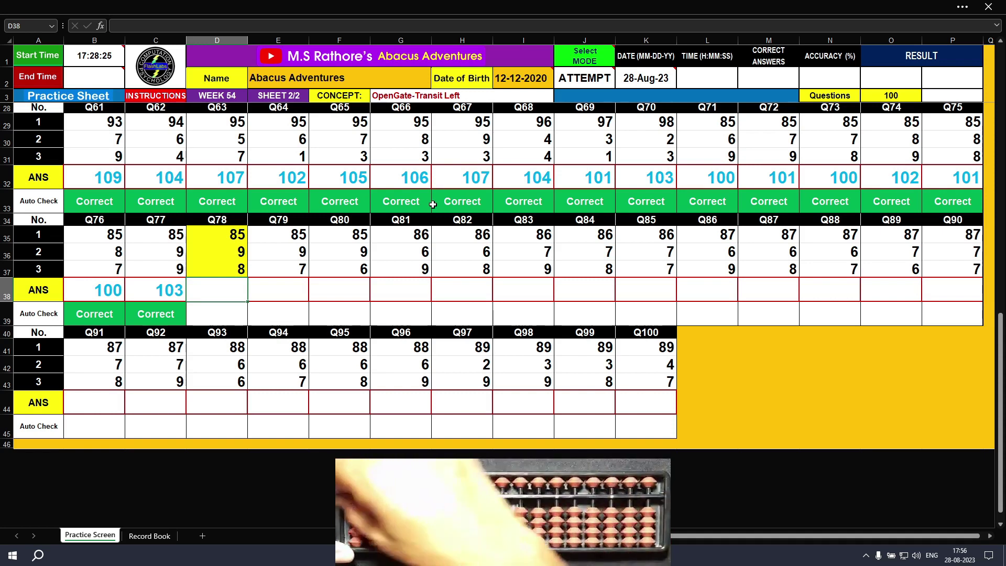
{"action": "type", "text": "102"}
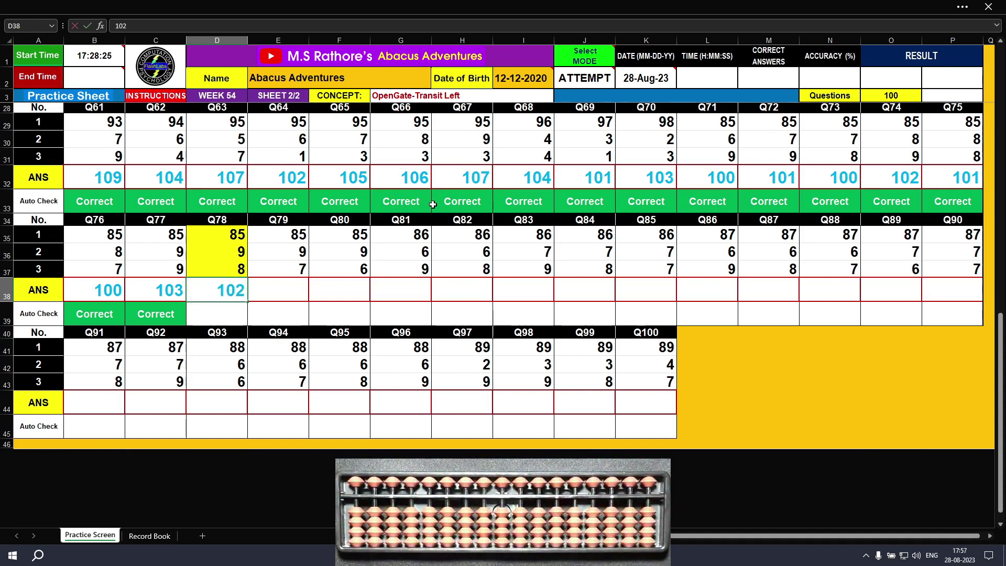
{"action": "key", "text": "Tab"}
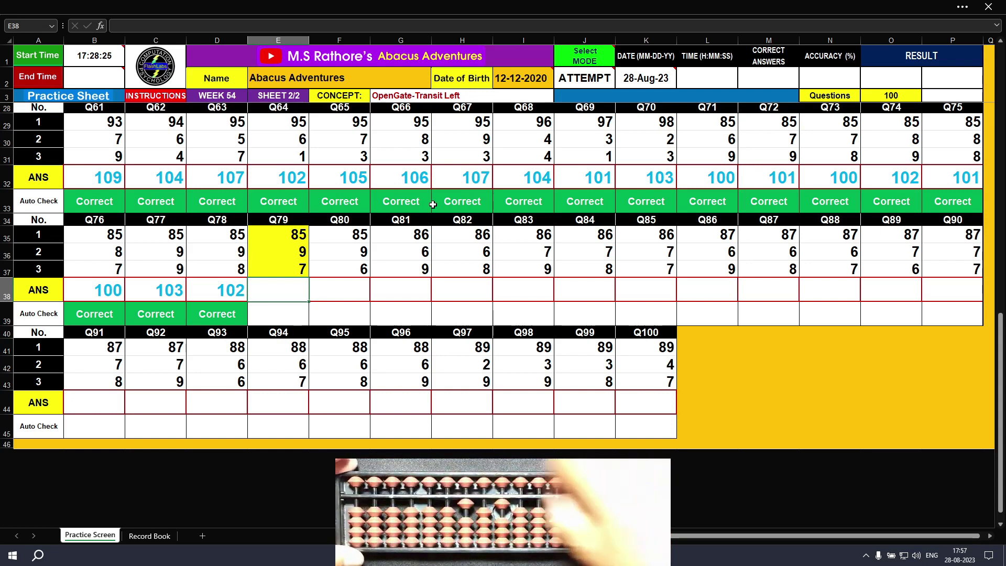
Step: Fill in the answers for Q79 to Q81 in the sixth answer row: 101, 100 and 101
{"action": "type", "text": "101"}
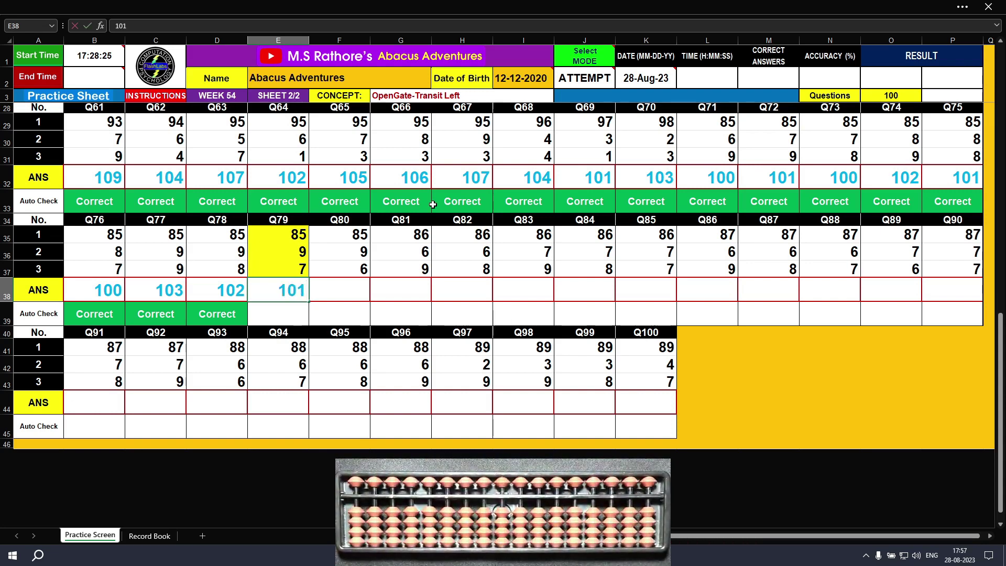
{"action": "key", "text": "Tab"}
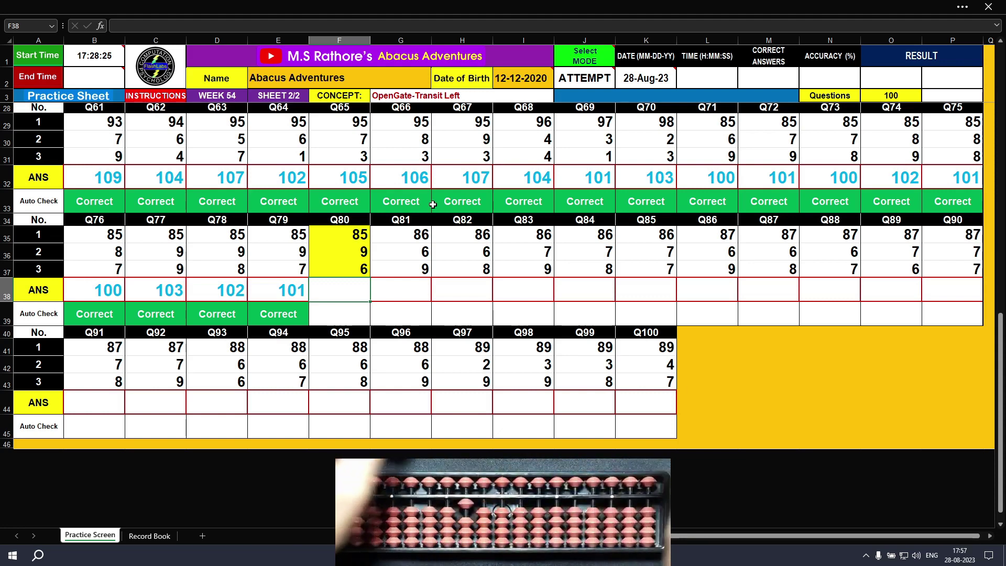
{"action": "type", "text": "100"}
{"action": "key", "text": "Tab"}
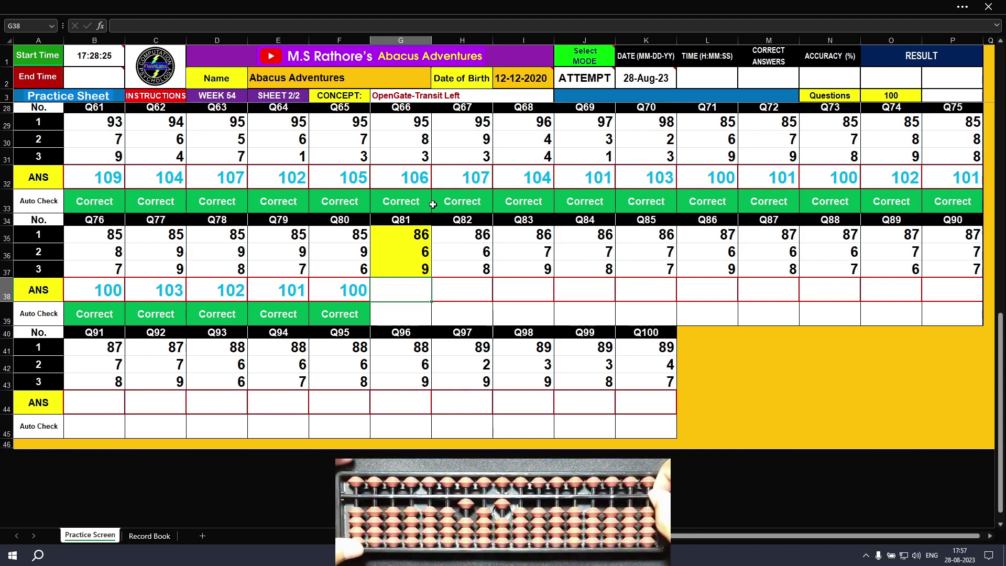
{"action": "type", "text": "101"}
{"action": "key", "text": "Tab"}
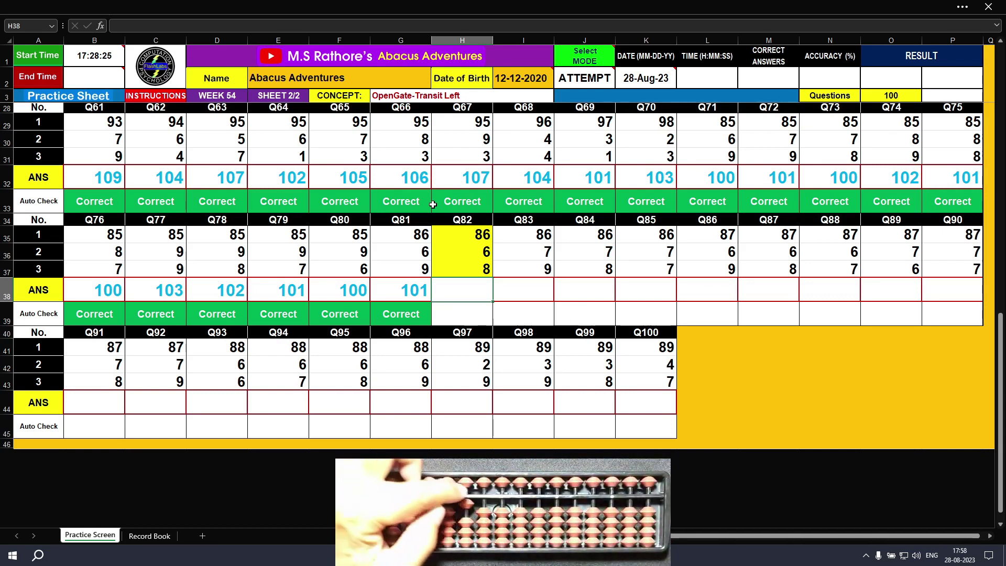
Step: Enter the answers for Q82 to Q84 in the sixth answer row: 100, 102 and 101
{"action": "type", "text": "100"}
{"action": "key", "text": "Tab"}
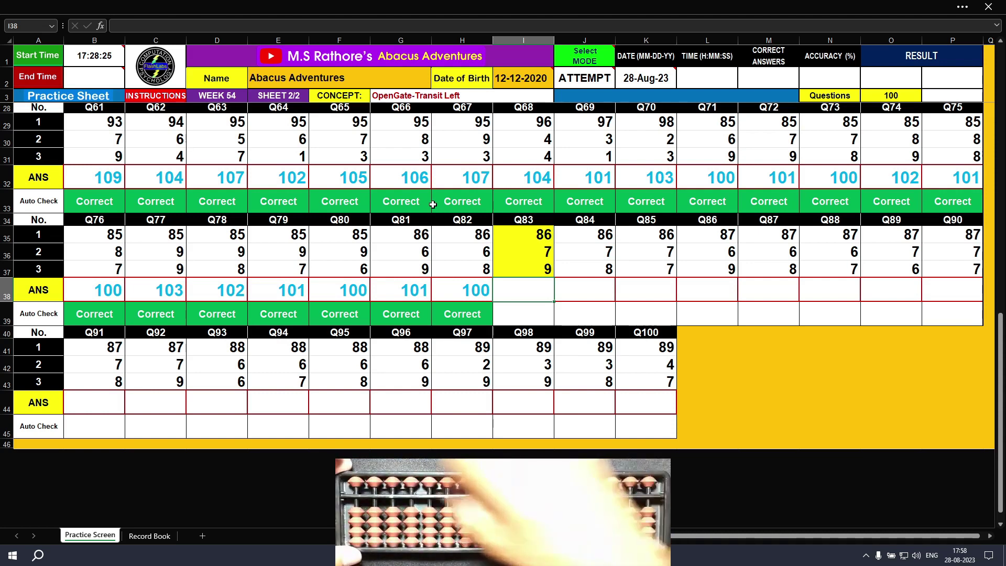
{"action": "type", "text": "102"}
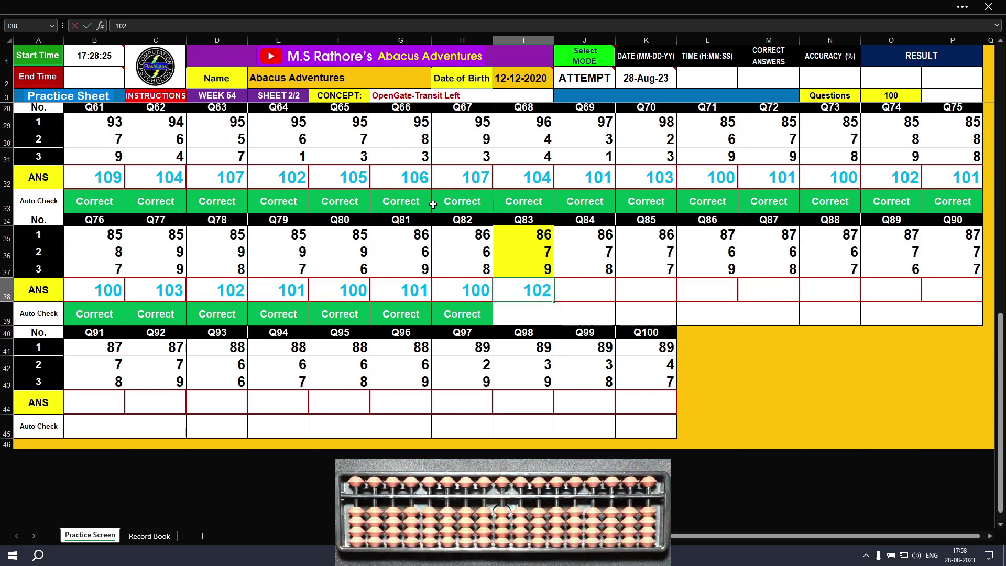
{"action": "key", "text": "Tab"}
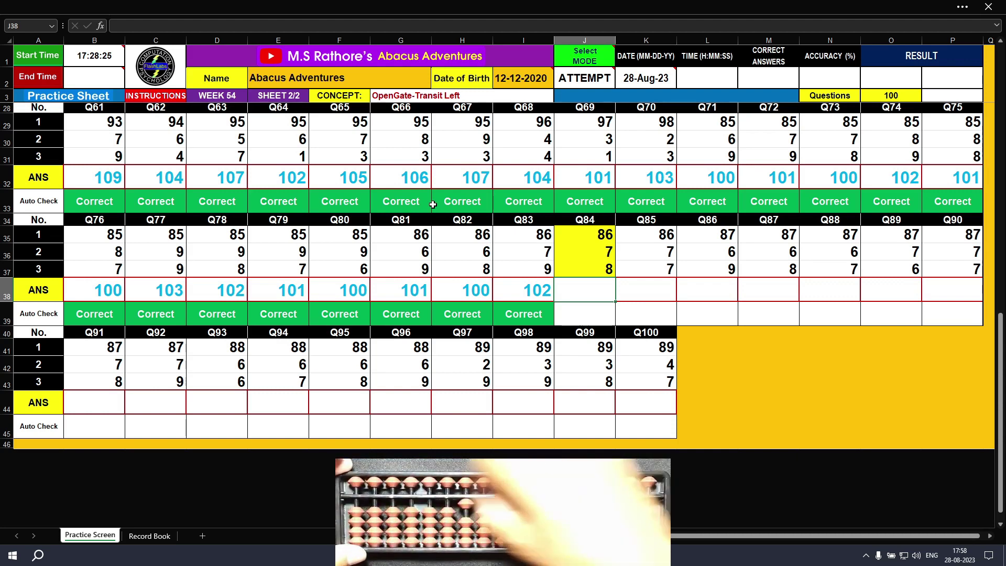
{"action": "type", "text": "101"}
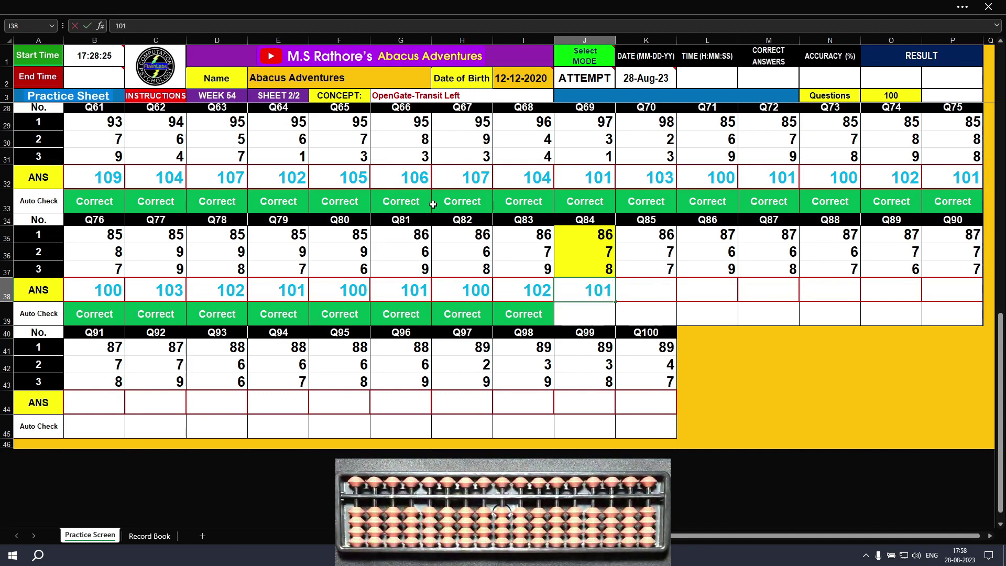
{"action": "key", "text": "Tab"}
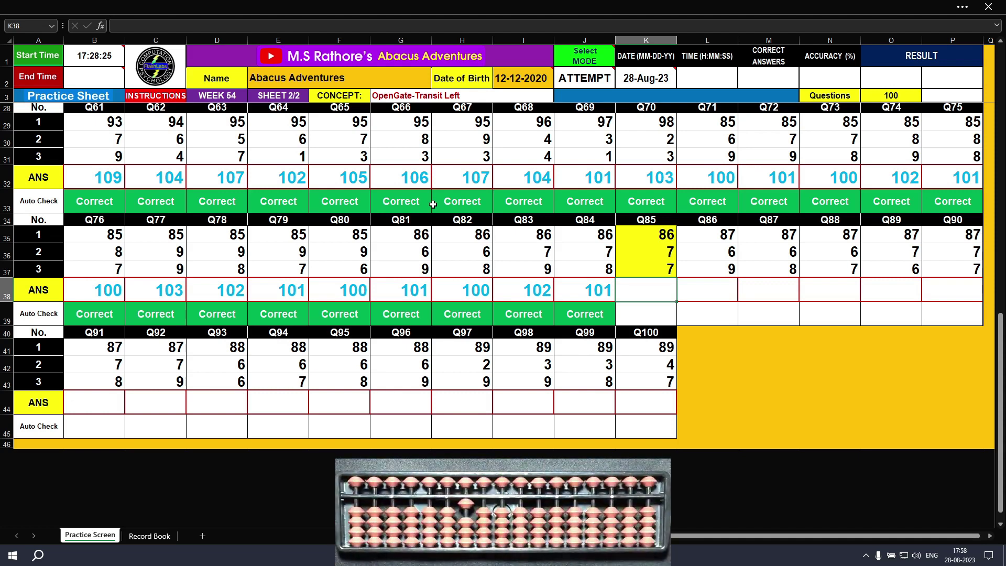
Step: Fill in the answers for Q85 to Q87 in the sixth answer row: 100, 102 and 101
{"action": "type", "text": "100"}
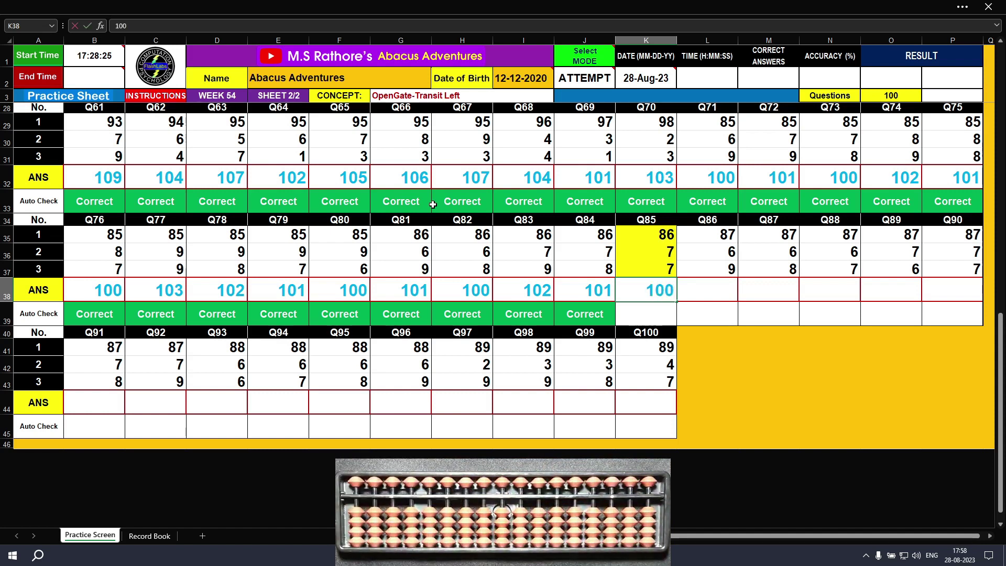
{"action": "key", "text": "Tab"}
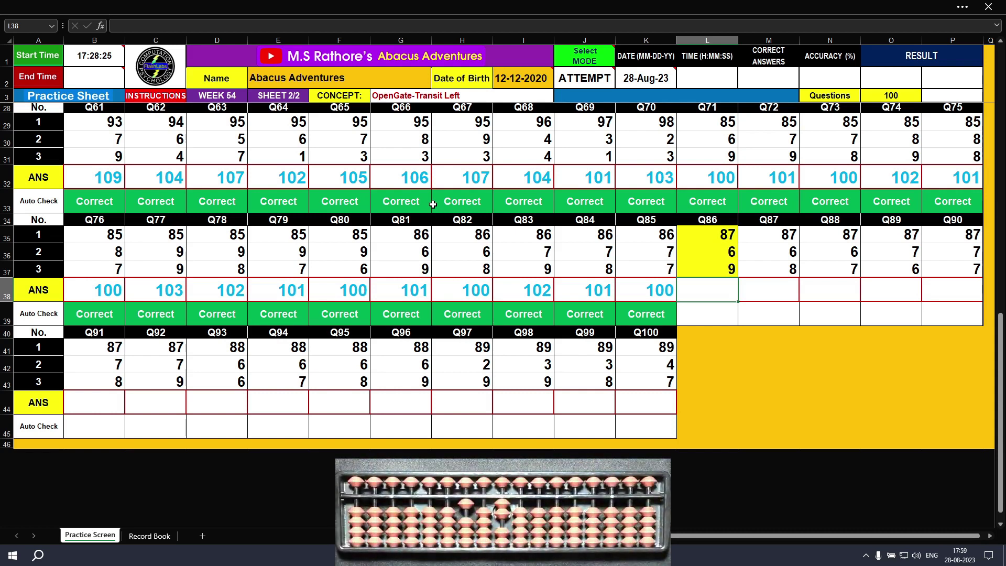
{"action": "type", "text": "102"}
{"action": "key", "text": "Return"}
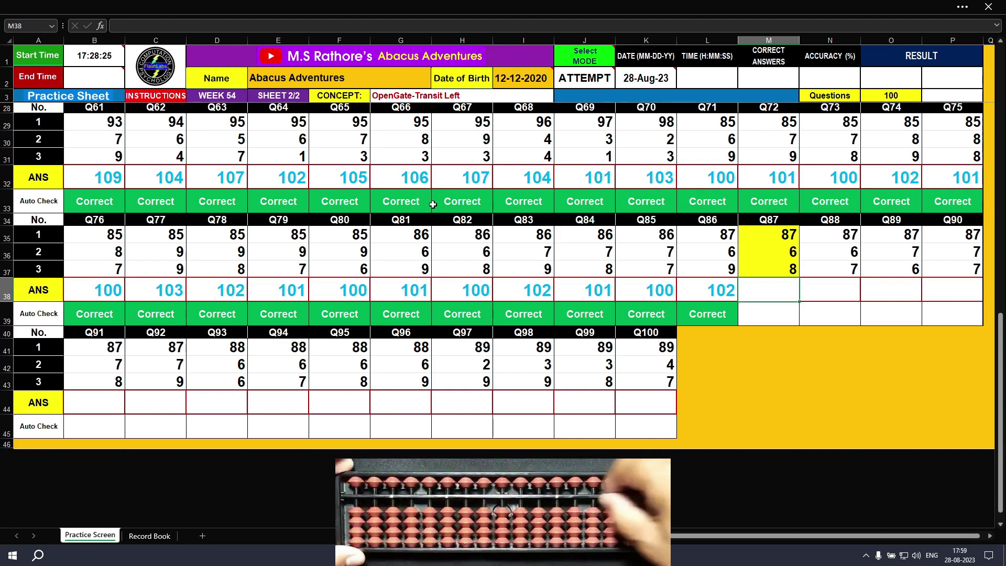
{"action": "type", "text": "101"}
{"action": "key", "text": "Tab"}
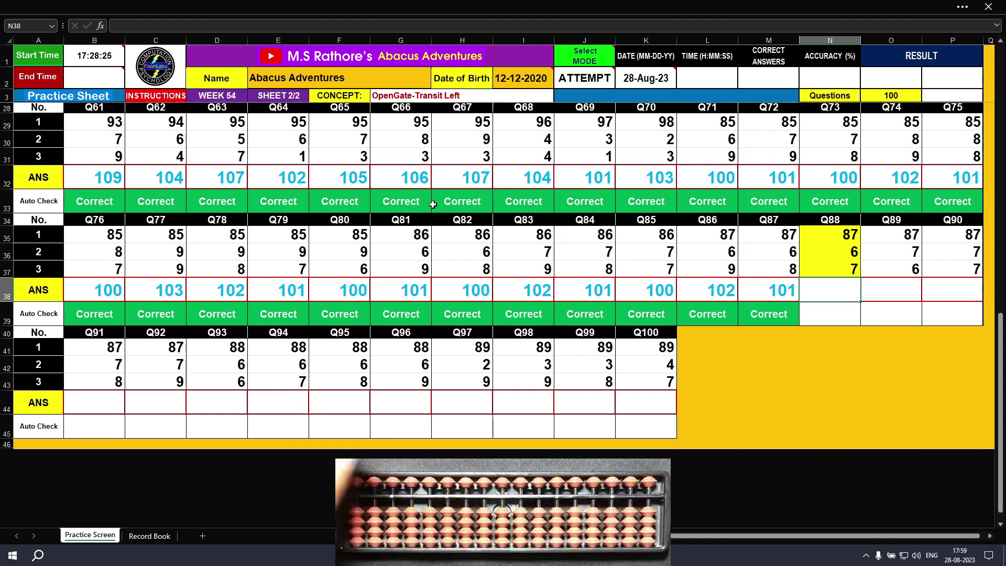
Step: Complete the sixth answer row by entering 100 for Q88, 100 for Q89 and 101 for Q90
{"action": "type", "text": "100"}
{"action": "key", "text": "Return"}
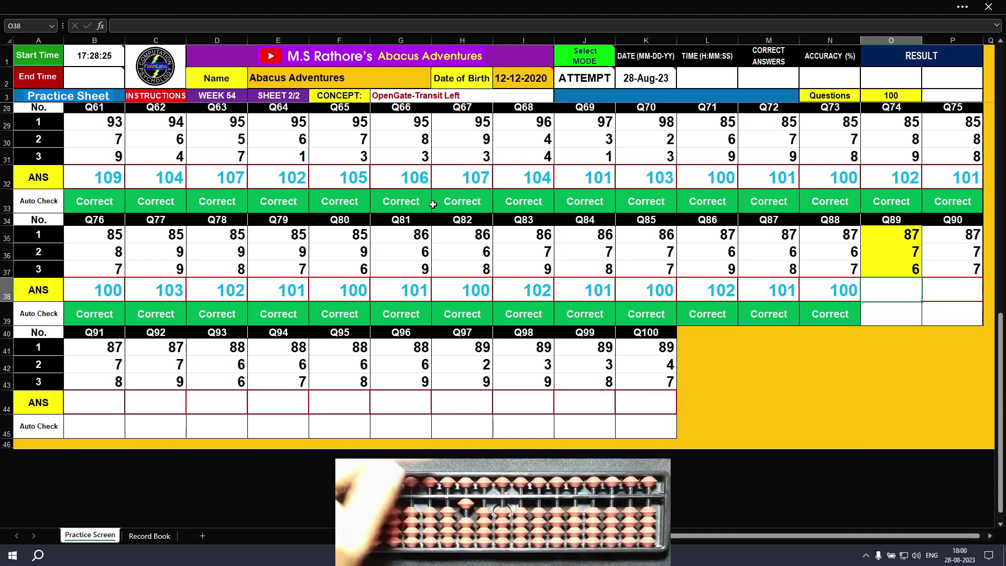
{"action": "type", "text": "100"}
{"action": "key", "text": "Tab"}
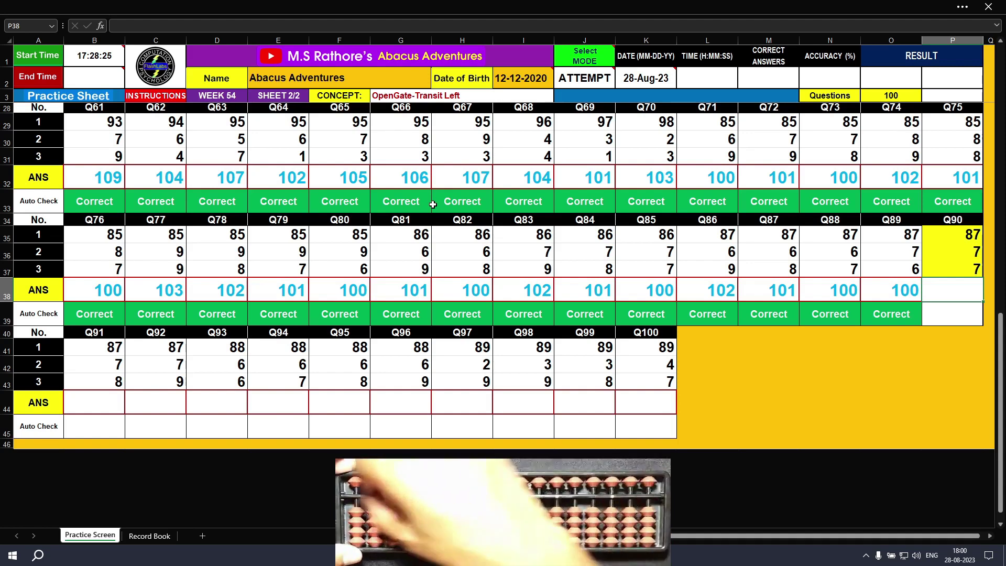
{"action": "type", "text": "101"}
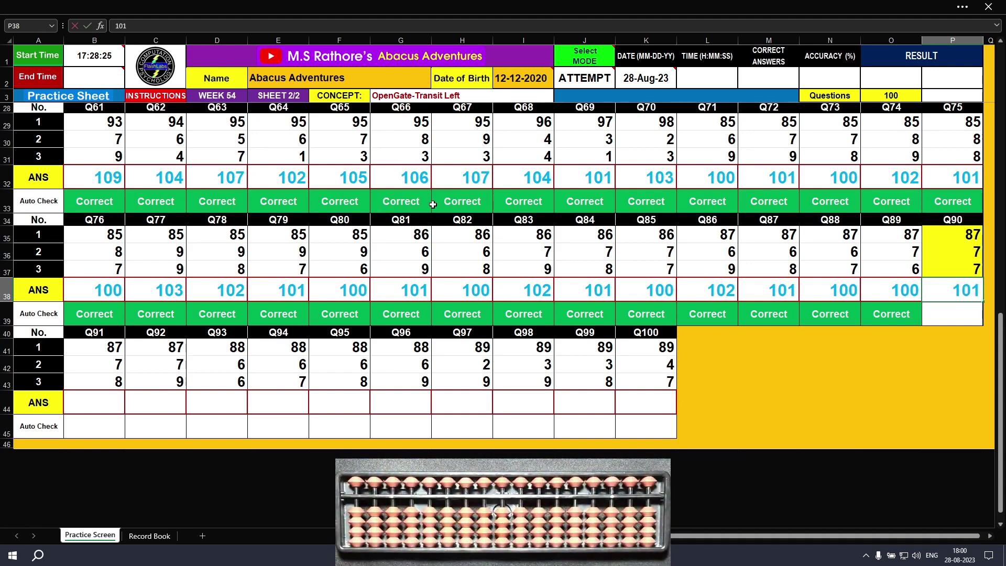
{"action": "key", "text": "Return"}
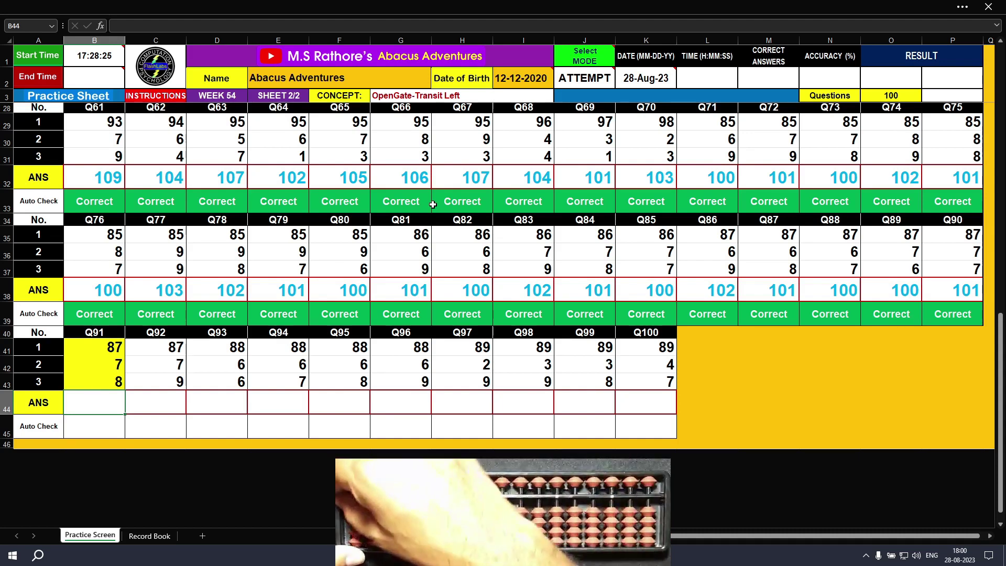
Step: Enter the answers for Q91 to Q93 in the last answer row: 102, 103 and 100
{"action": "type", "text": "102"}
{"action": "key", "text": "Tab"}
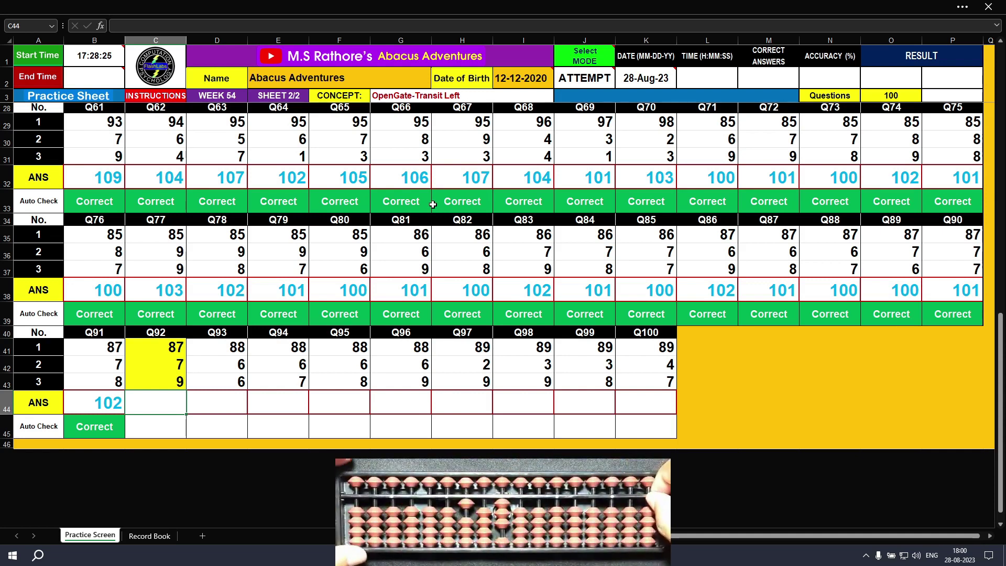
{"action": "type", "text": "103"}
{"action": "key", "text": "Tab"}
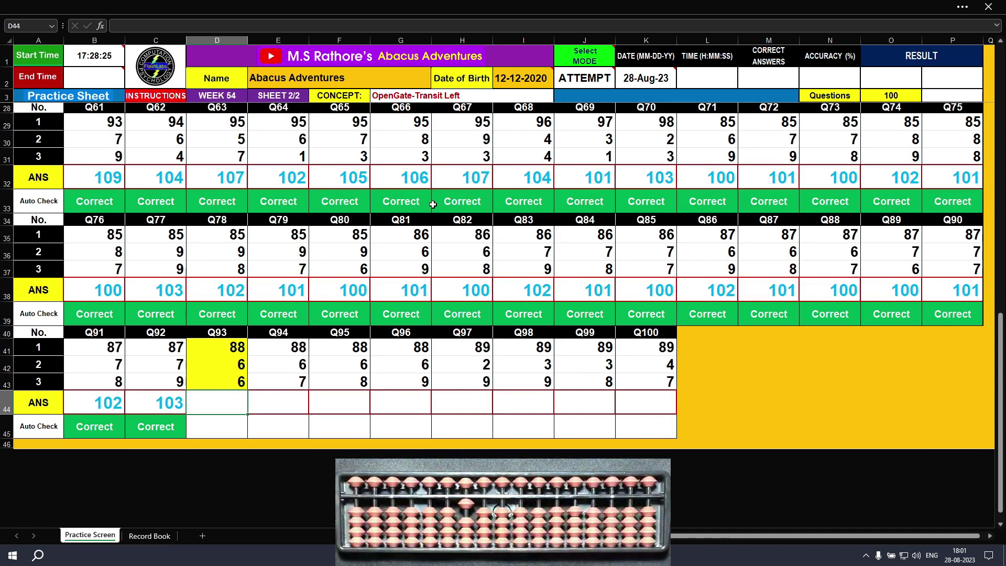
{"action": "type", "text": "100"}
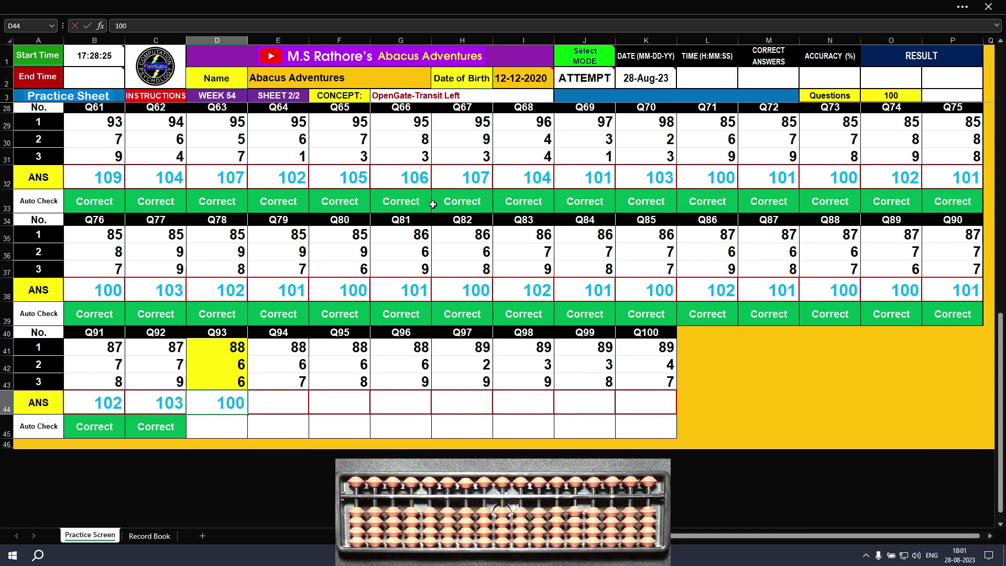
{"action": "key", "text": "Return"}
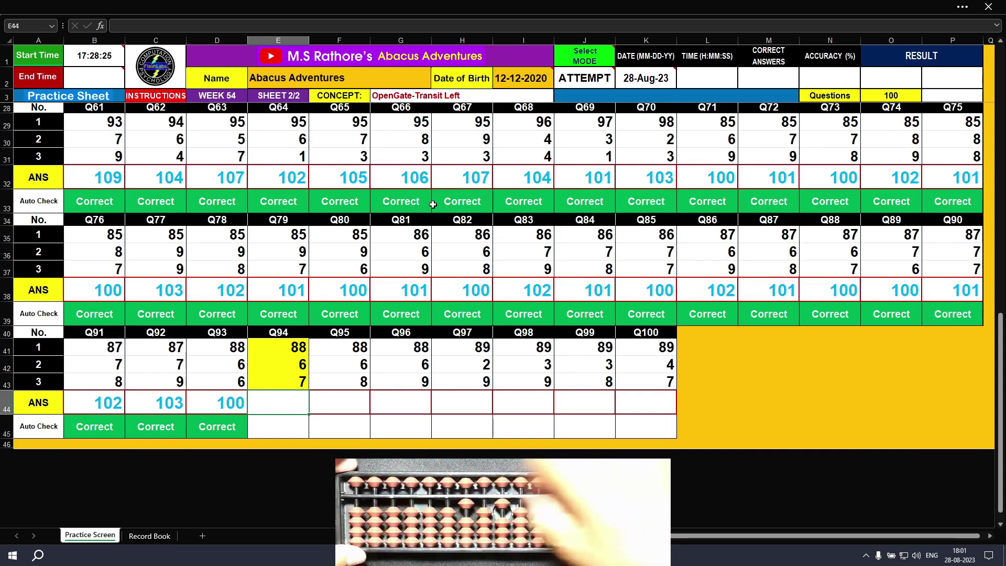
Step: Fill in the answers for Q94 to Q96 in the last answer row: 101, 102 and 103
{"action": "type", "text": "101"}
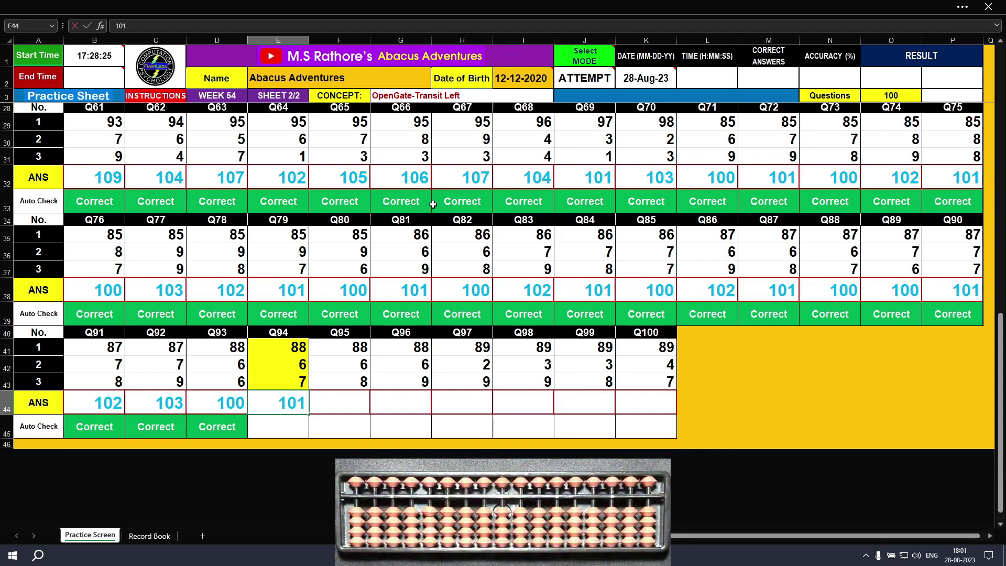
{"action": "key", "text": "Tab"}
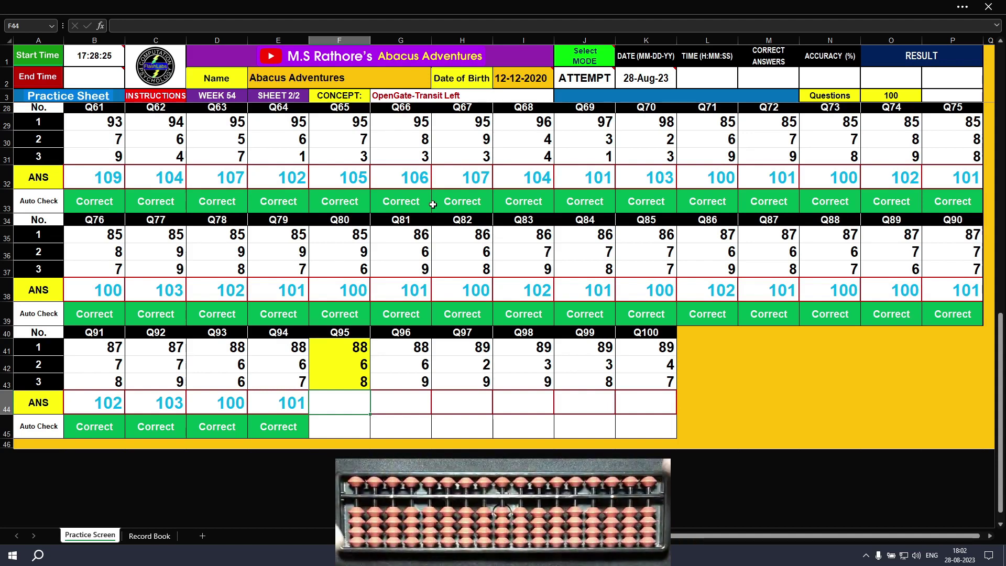
{"action": "type", "text": "102"}
{"action": "key", "text": "Tab"}
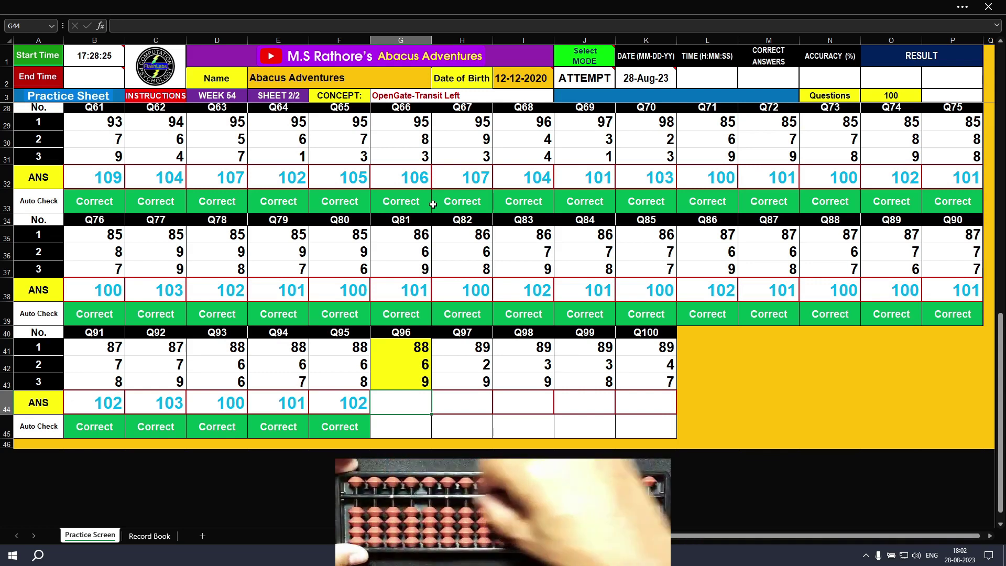
{"action": "type", "text": "103"}
{"action": "key", "text": "Tab"}
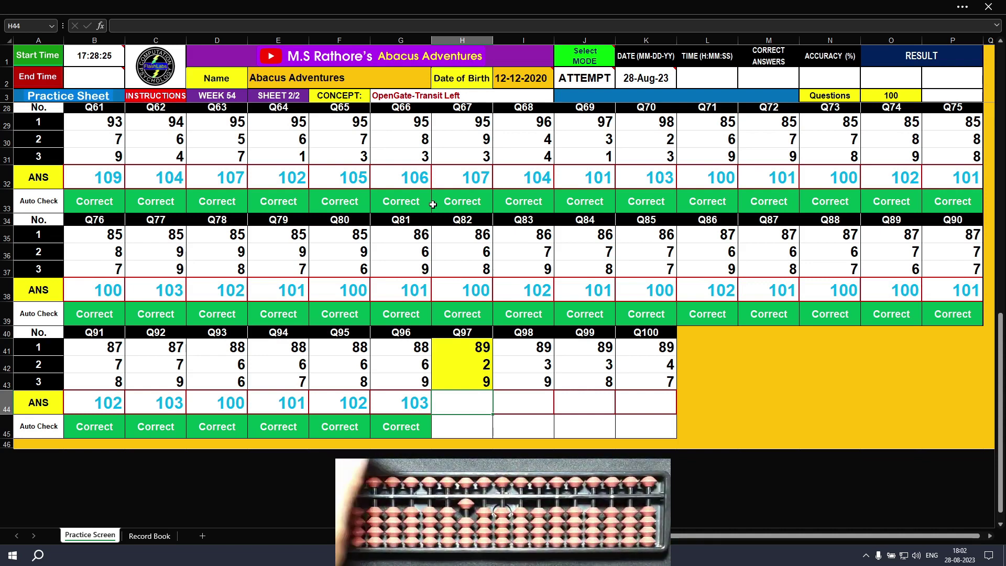
Step: Complete the last answer row by entering 100 for Q97, 101 for Q98, 100 for Q99 and 100 for Q100
{"action": "type", "text": "100"}
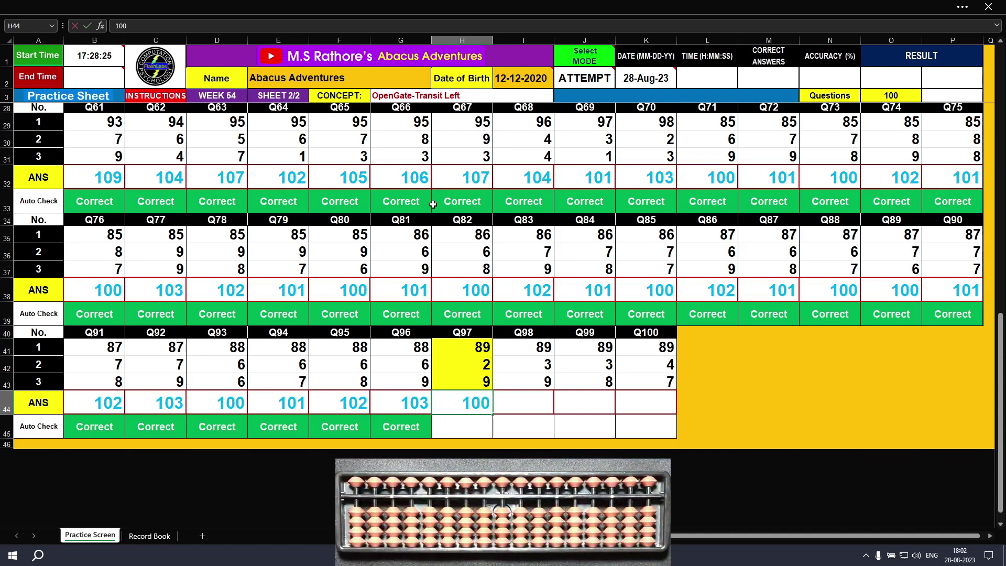
{"action": "key", "text": "Tab"}
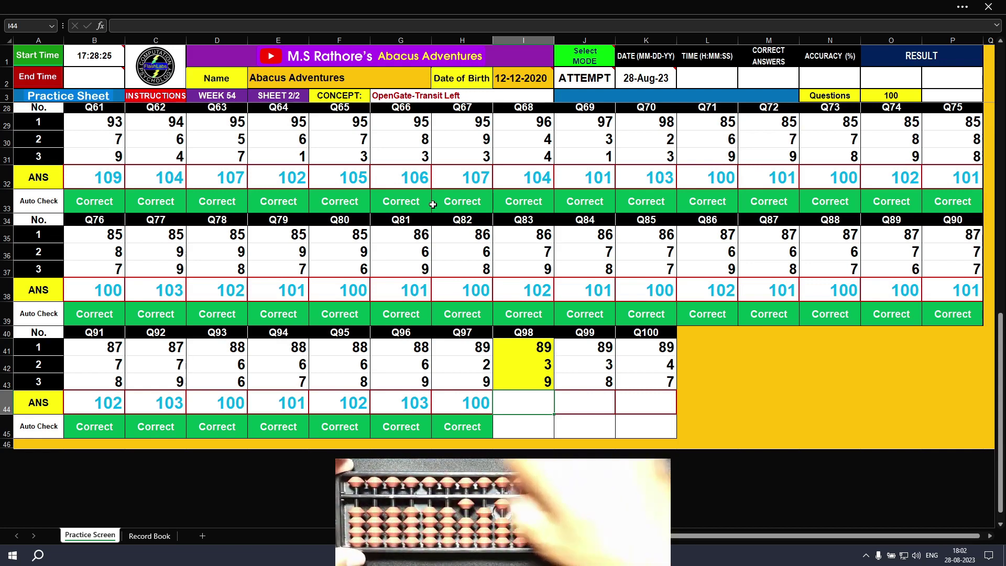
{"action": "type", "text": "101"}
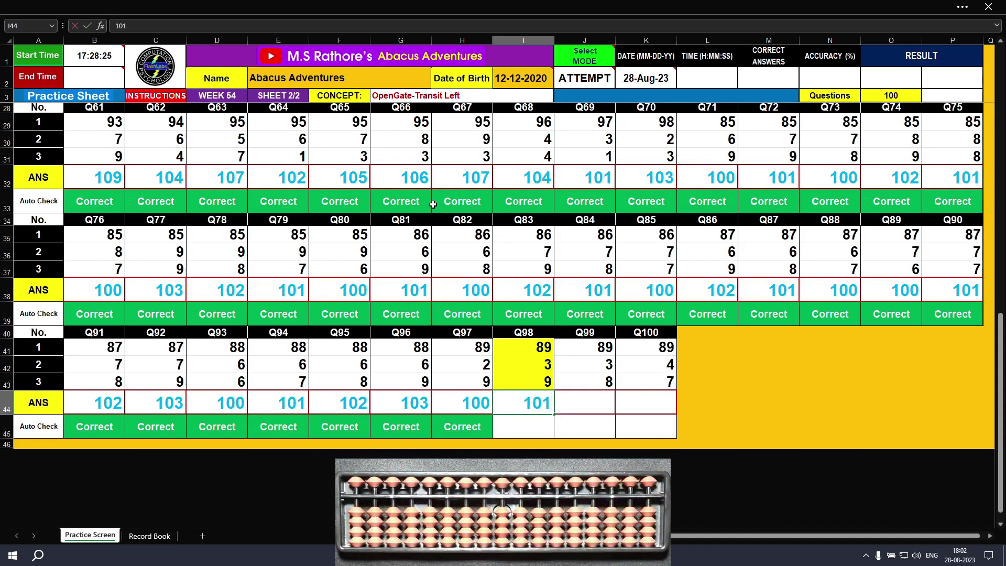
{"action": "key", "text": "Tab"}
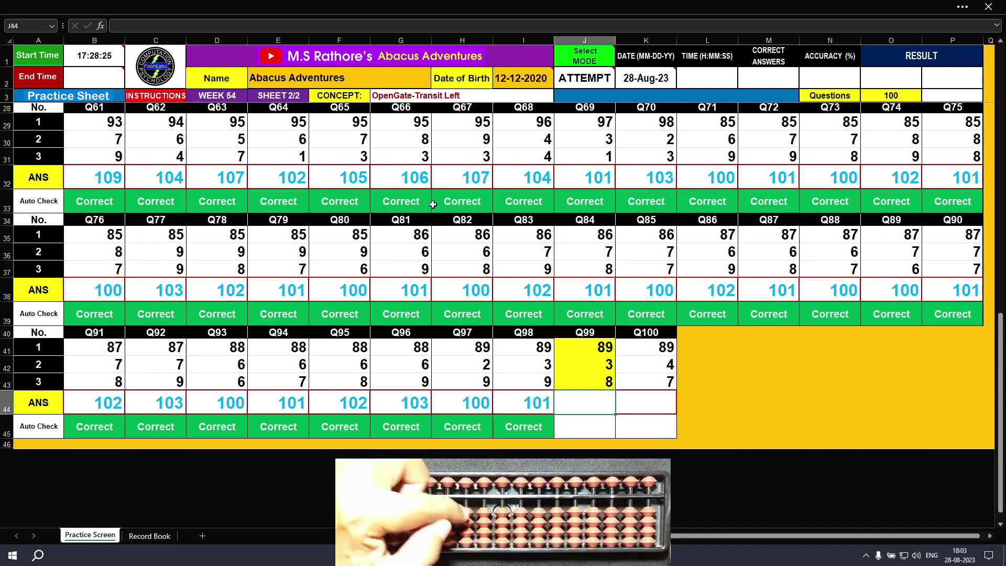
{"action": "type", "text": "100"}
{"action": "key", "text": "Tab"}
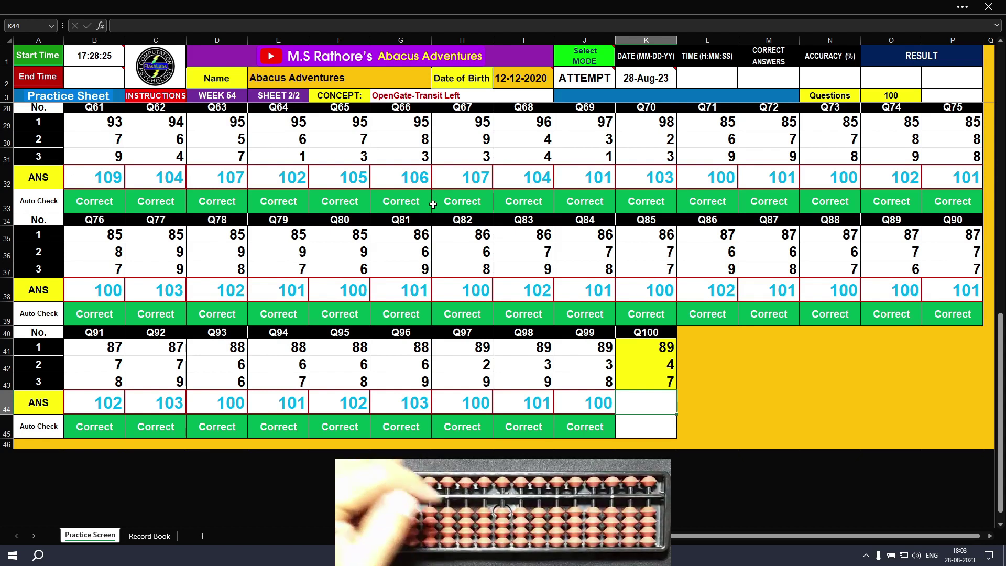
{"action": "type", "text": "100"}
{"action": "key", "text": "Return"}
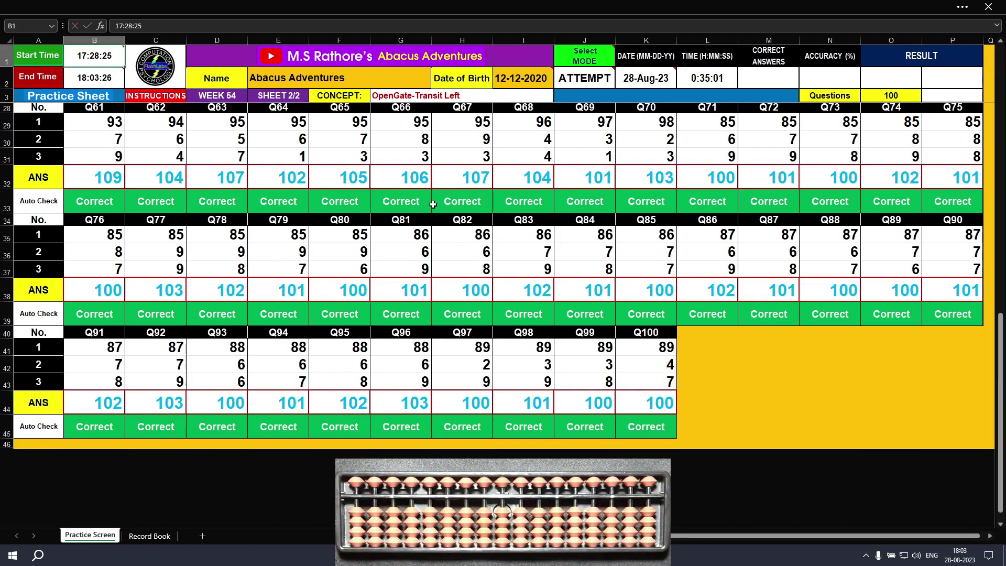